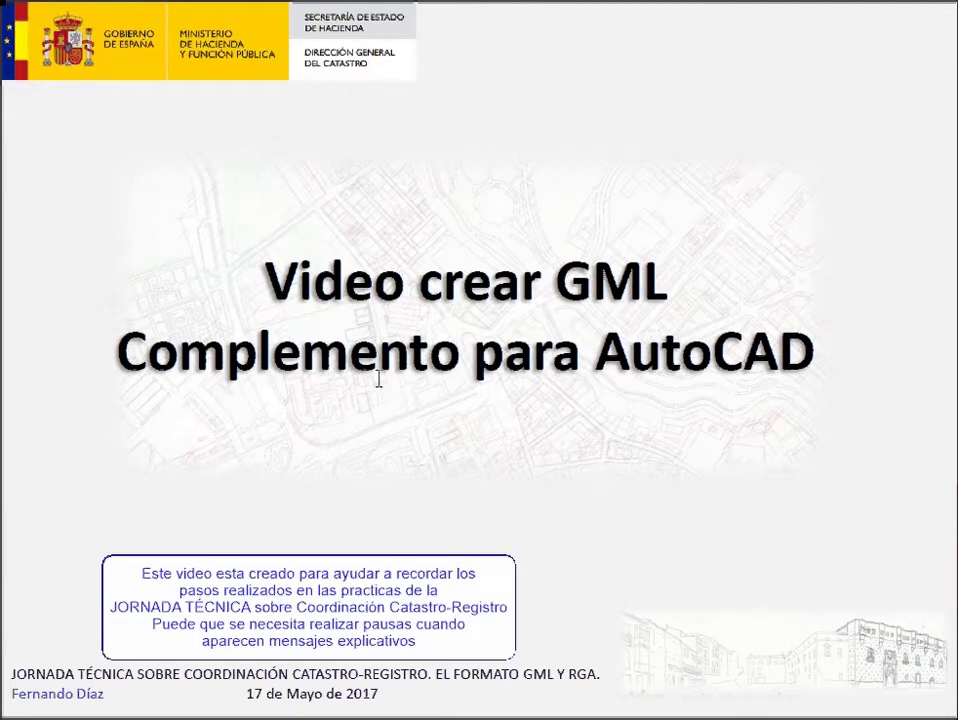
# - Advance through the 'Complemento para AutoCAD' slides about the free GML add-on
pyautogui.press('Right')
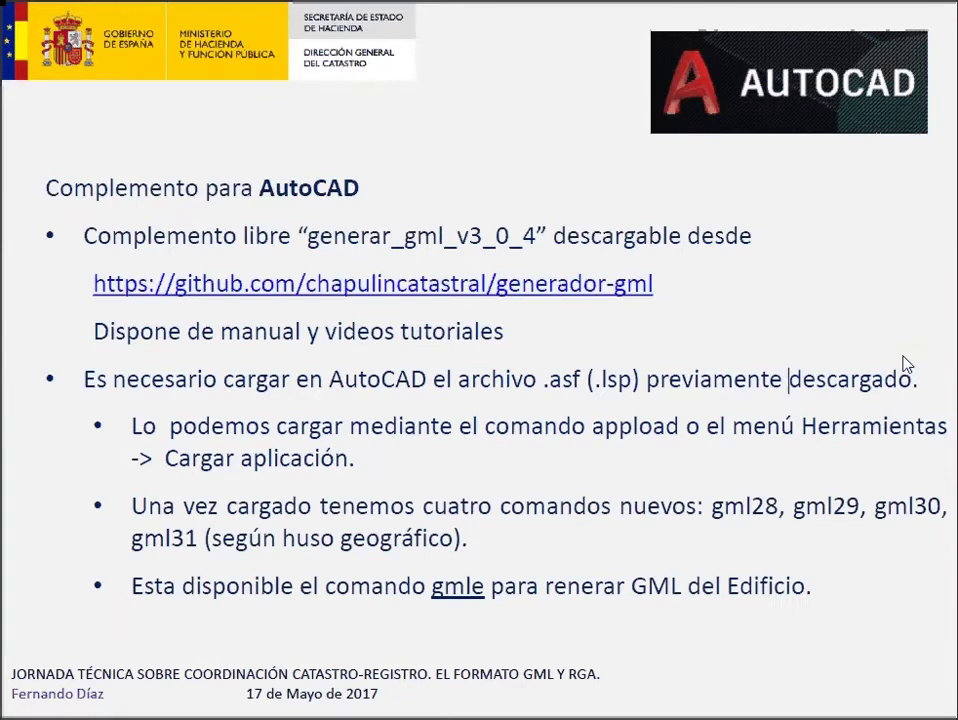
pyautogui.press('Right')
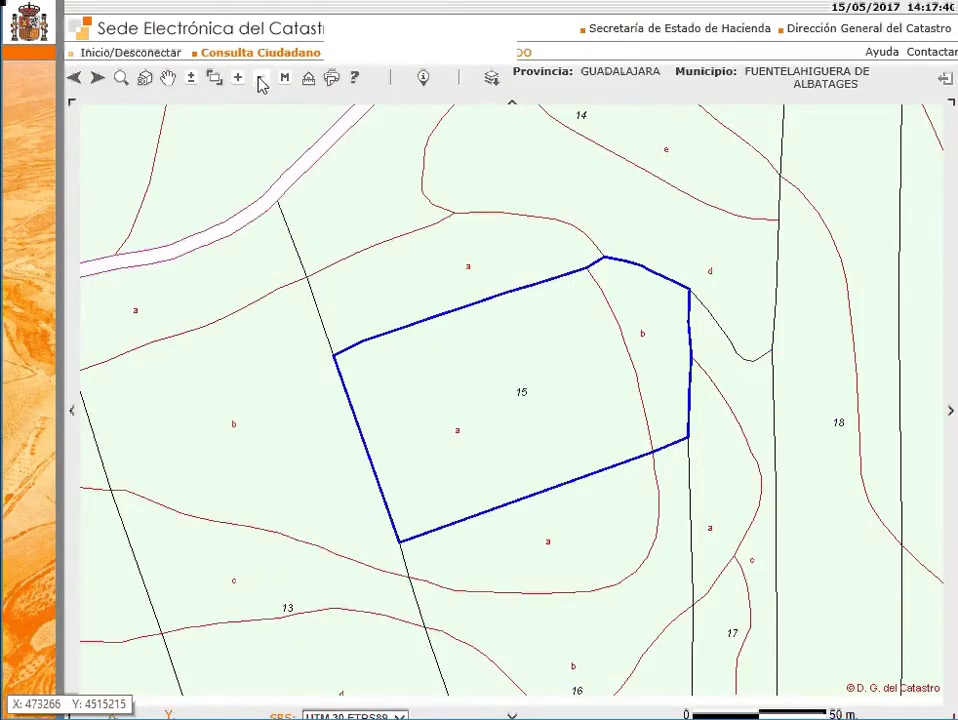
# - Measure parcel 15's outline as a 51002.39 m² polygon and save it as a DXF file
pyautogui.click(310, 80)
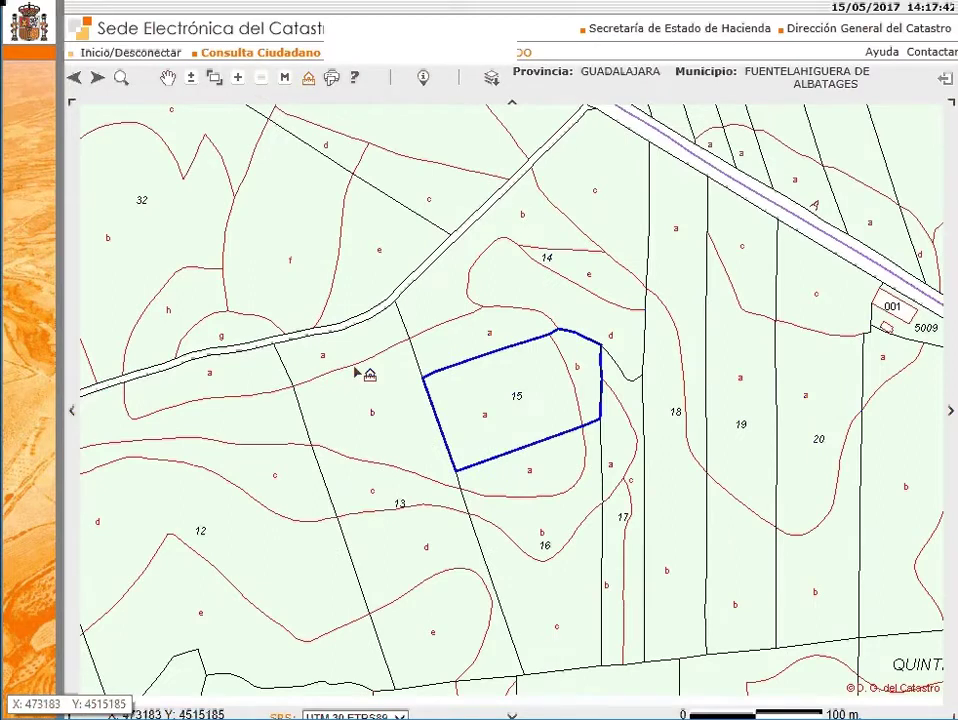
pyautogui.click(360, 372)
pyautogui.click(661, 258)
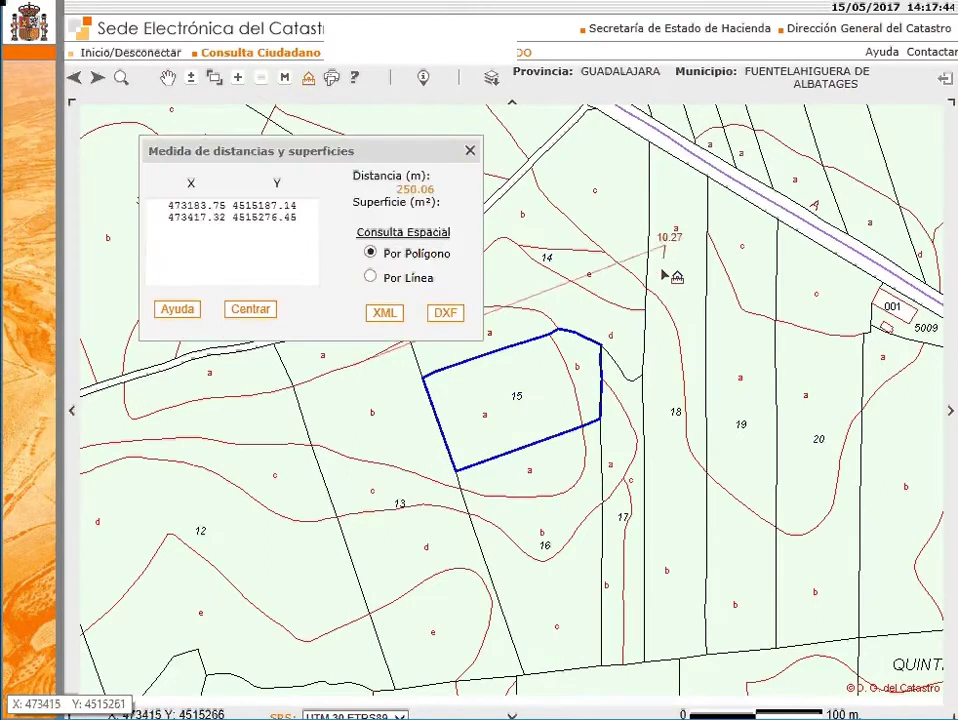
pyautogui.click(676, 600)
pyautogui.click(430, 632)
pyautogui.click(446, 314)
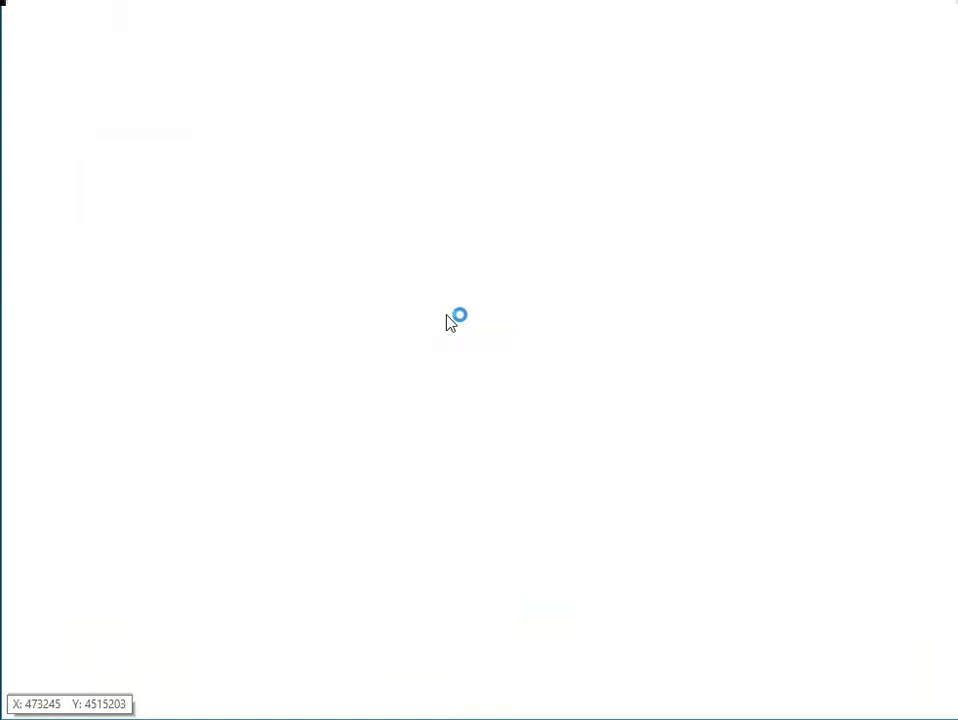
pyautogui.click(697, 696)
# - Hide the green and pink auxiliary layers, zoom in and regenerate the drawing
pyautogui.click(846, 697)
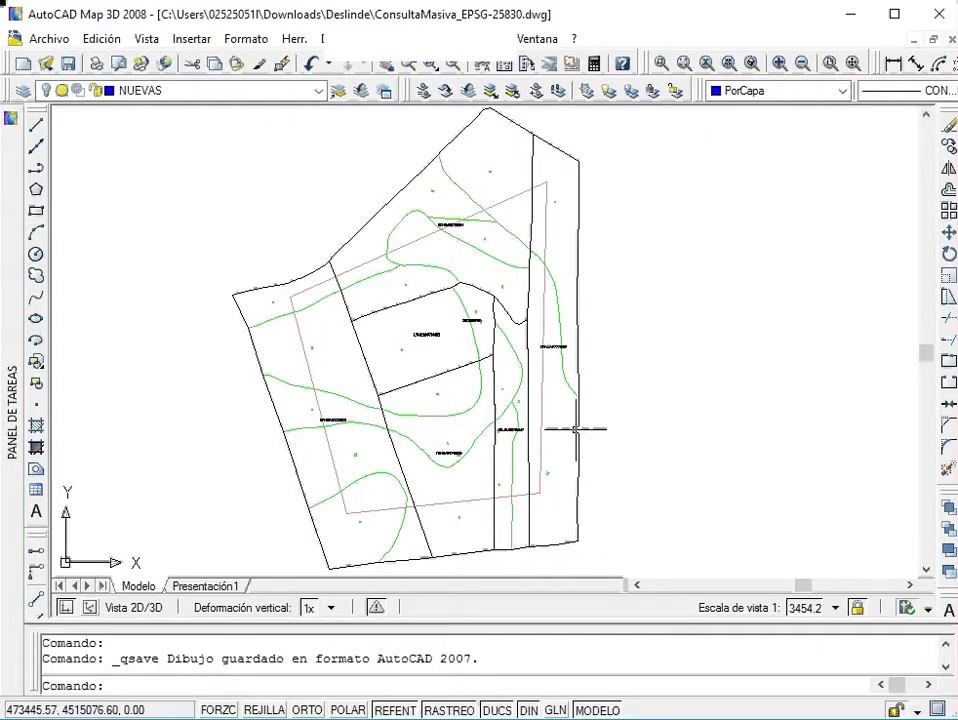
pyautogui.click(230, 90)
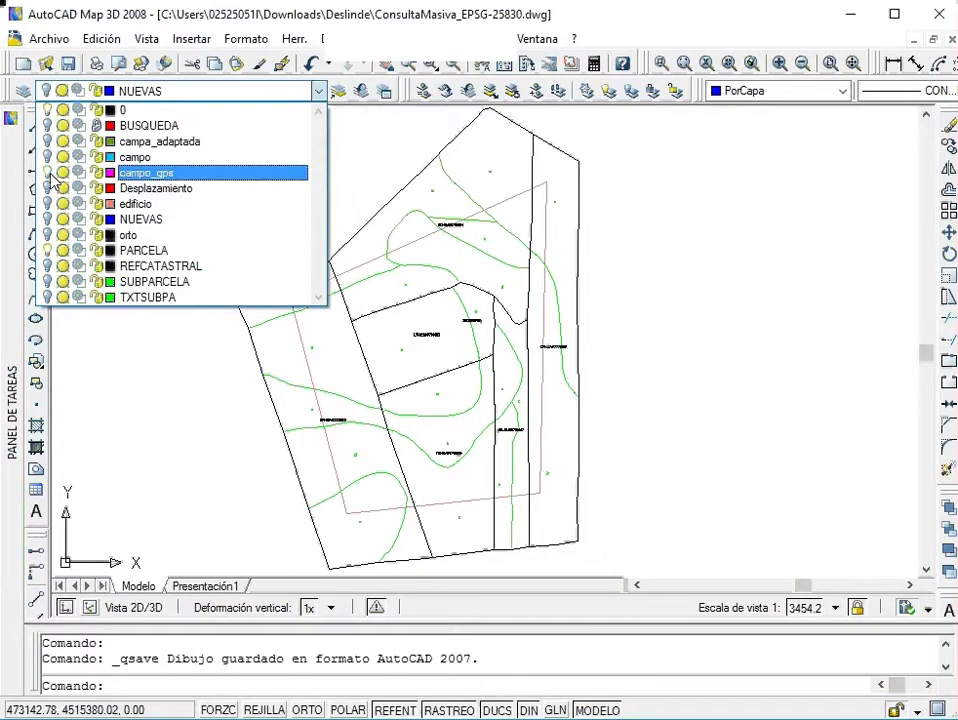
pyautogui.click(150, 395)
pyautogui.scroll(3, 363, 307)
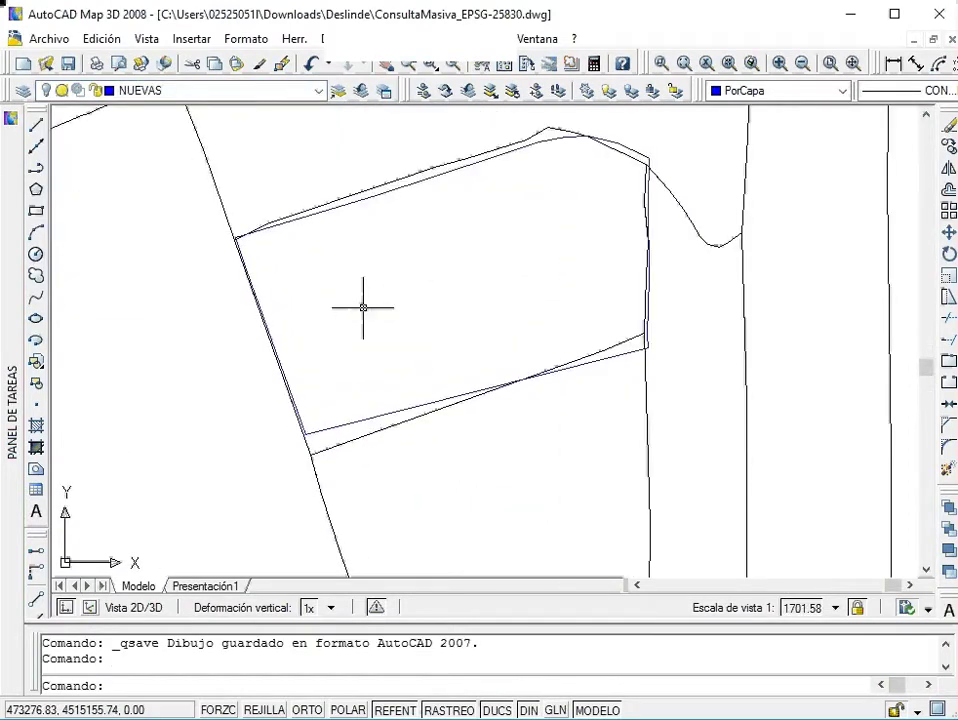
pyautogui.scroll(1, 363, 307)
pyautogui.scroll(1, 419, 393)
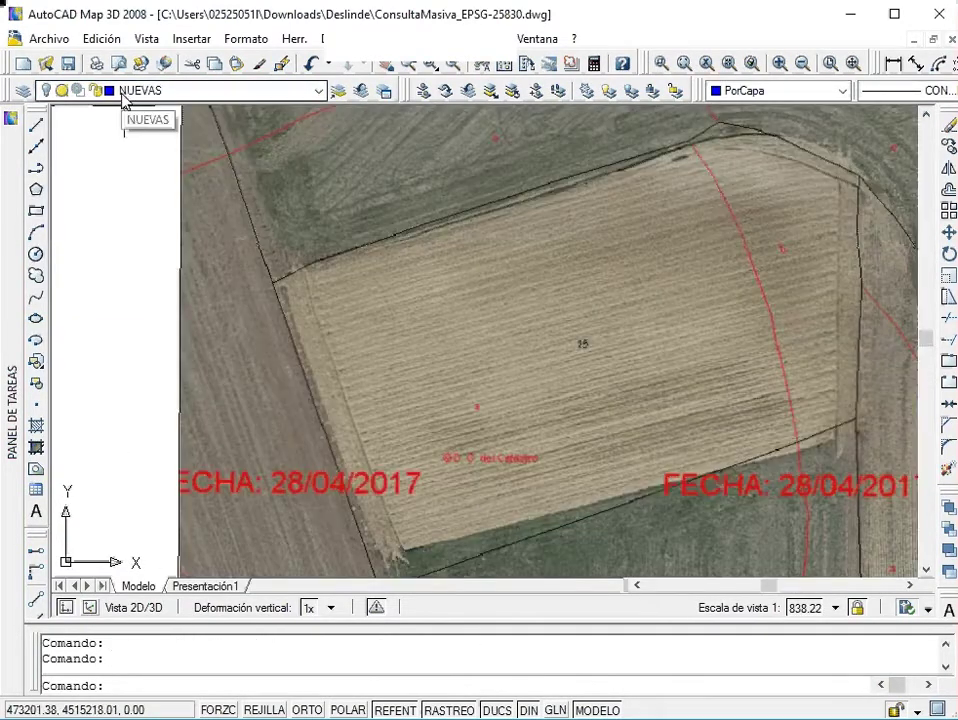
pyautogui.scroll(4, 275, 275)
pyautogui.write('rg')
pyautogui.press('Return')
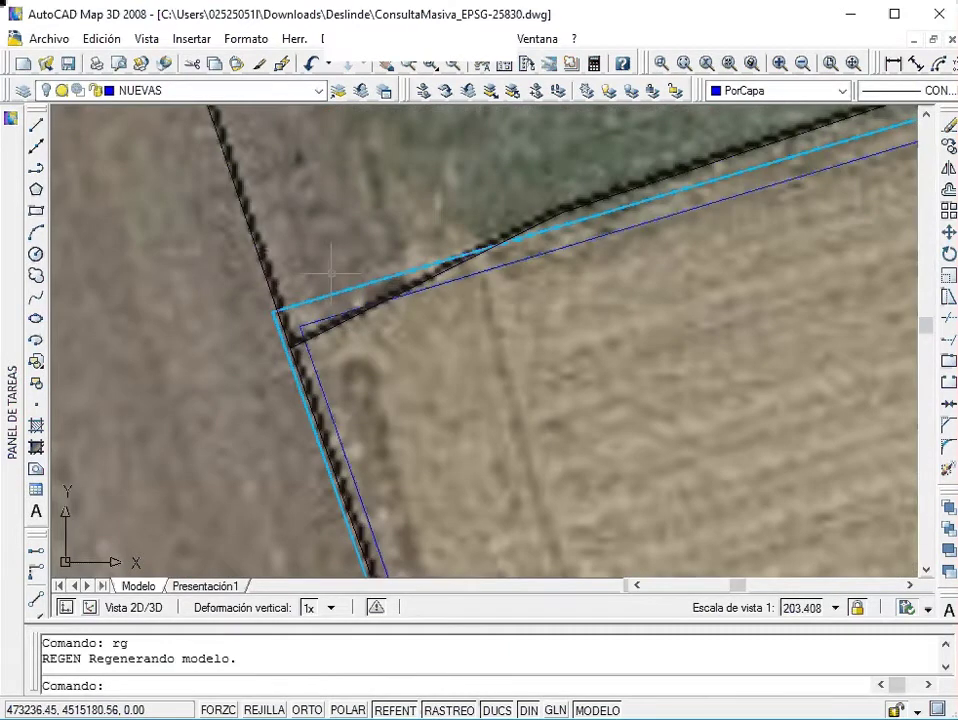
# - Measure the first corner gap between the parcel outlines: 1.19 m
pyautogui.write('d')
pyautogui.press('Return')
pyautogui.click(298, 325)
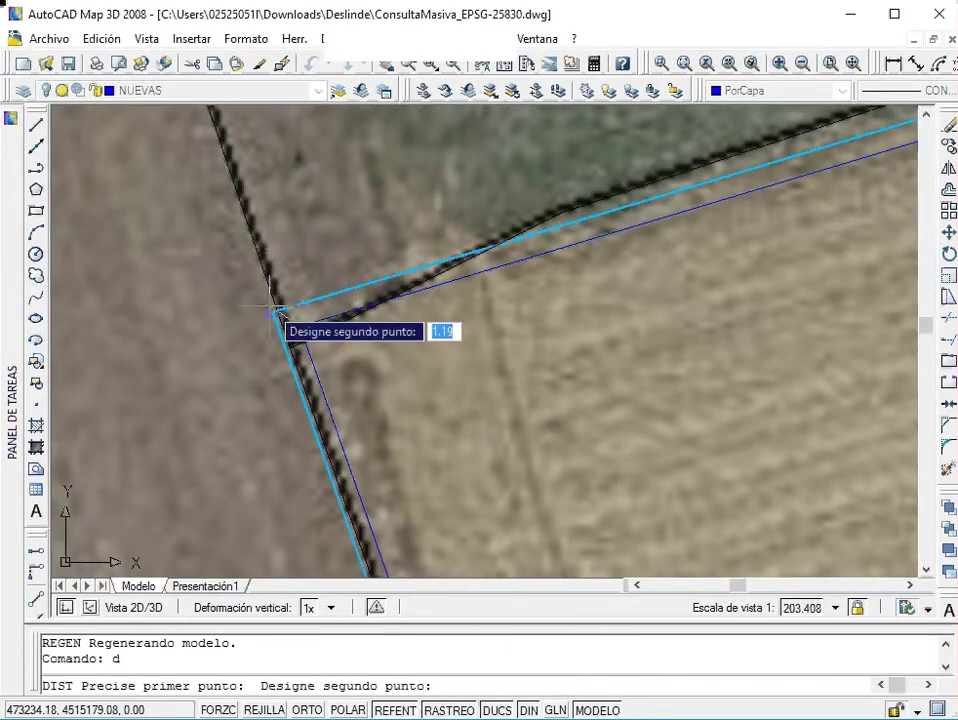
pyautogui.click(278, 314)
pyautogui.press('F3')
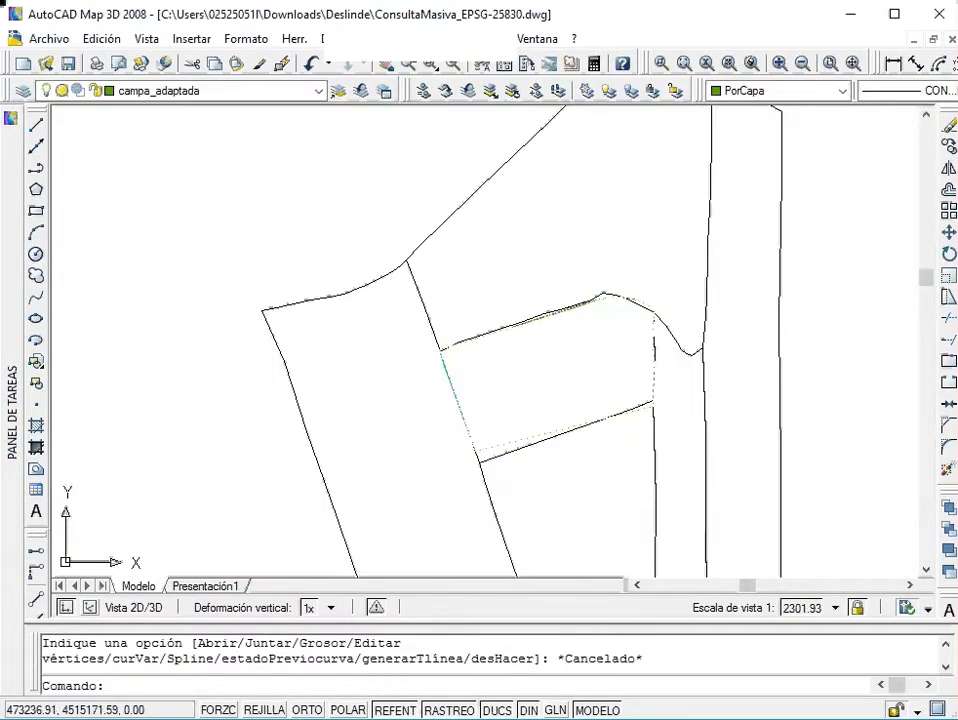
# - Measure the gap between the green and blue outline corners: 0.16 m
pyautogui.scroll(8, 440, 340)
pyautogui.scroll(7, 345, 295)
pyautogui.scroll(6, 338, 298)
pyautogui.write('di')
pyautogui.press('Return')
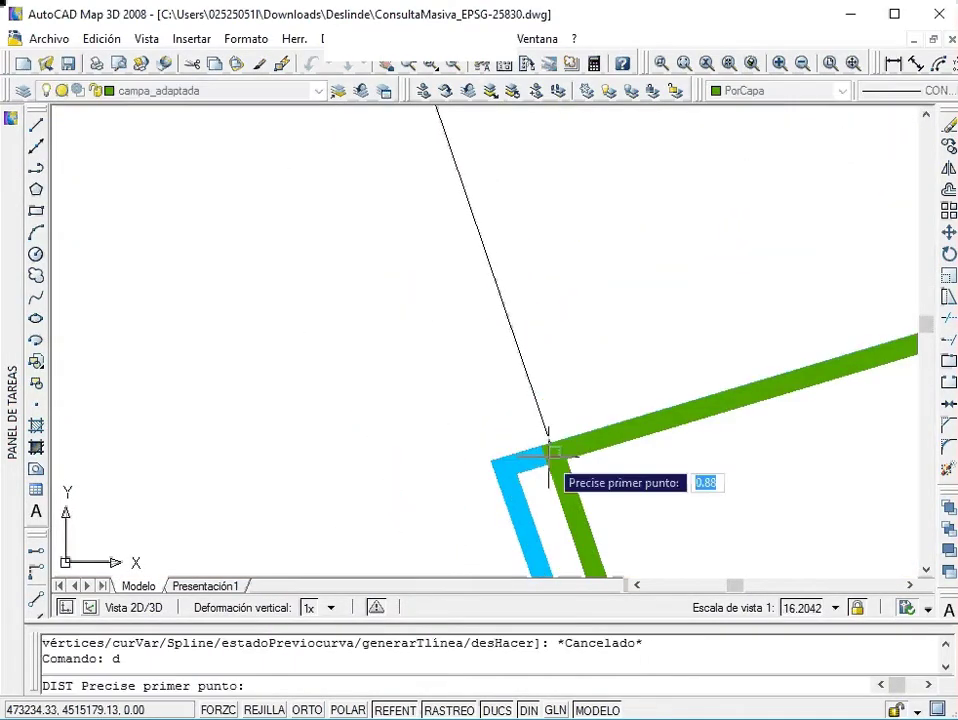
pyautogui.click(552, 453)
pyautogui.scroll(2, 552, 453)
pyautogui.click(491, 461)
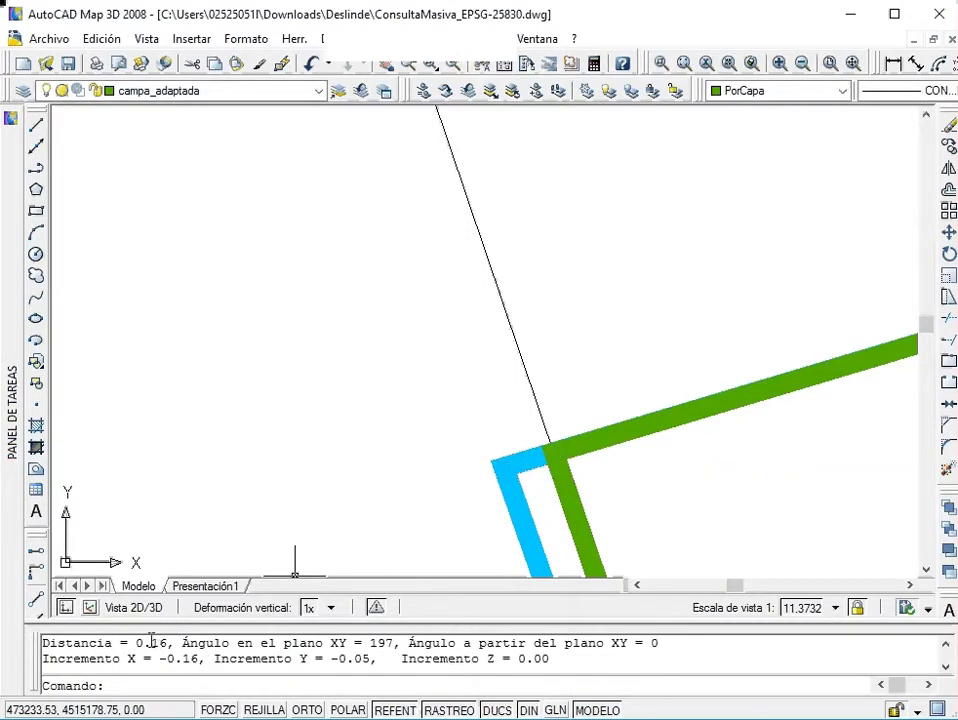
pyautogui.press('F3')
pyautogui.press('F3')
# - Measure the remaining corner gap between the boundaries: 0.10 m
pyautogui.scroll(-10, 460, 428)
pyautogui.scroll(5, 462, 430)
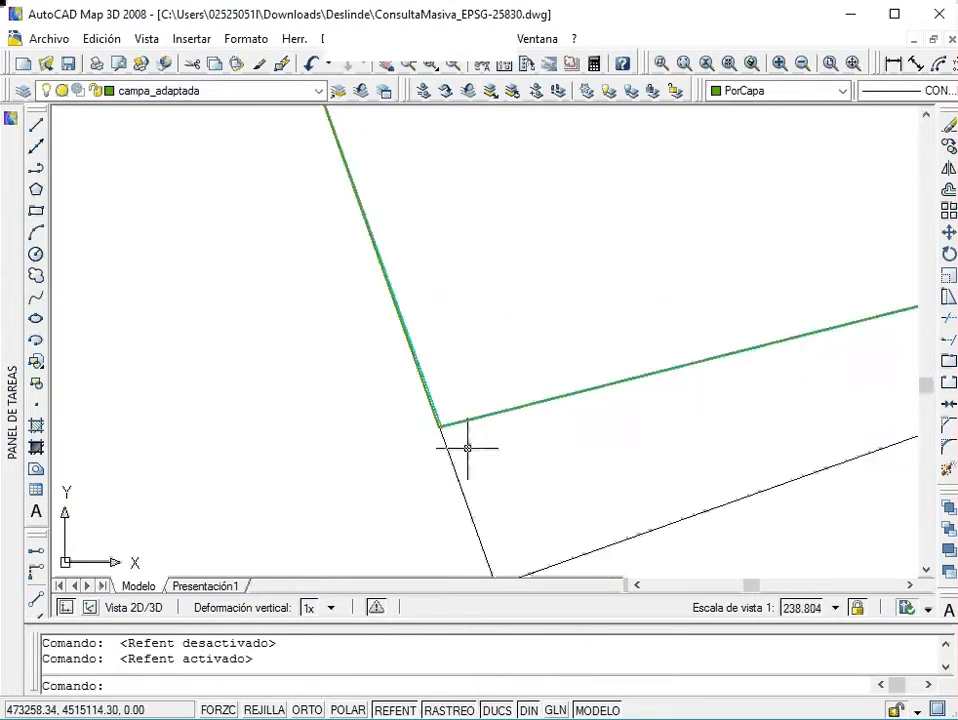
pyautogui.scroll(5, 466, 445)
pyautogui.scroll(2, 378, 387)
pyautogui.write('d')
pyautogui.press('Return')
pyautogui.click(374, 336)
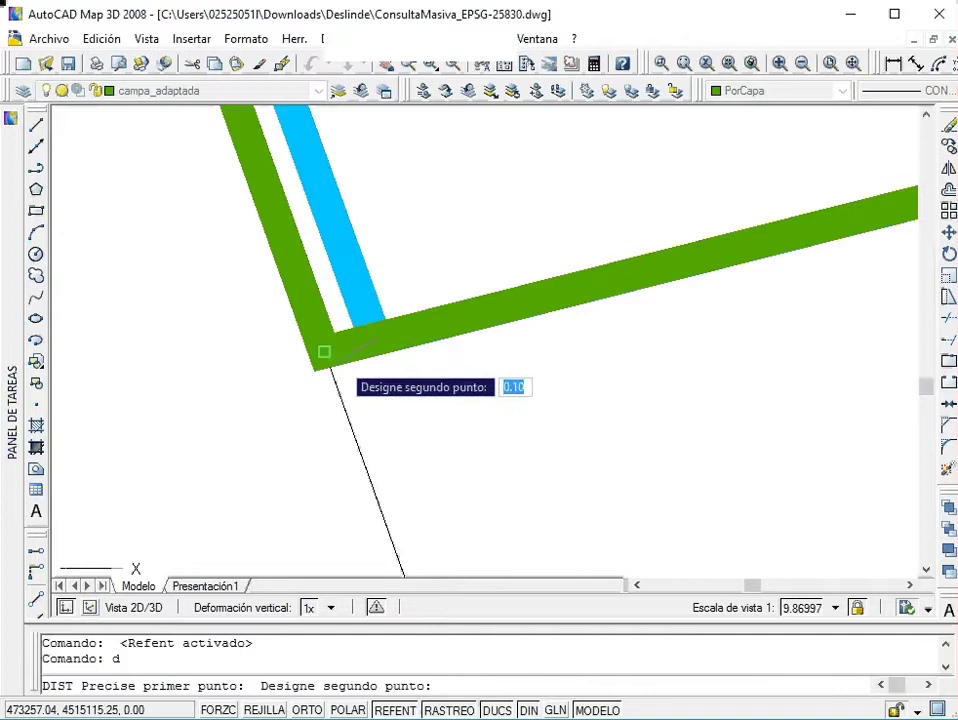
pyautogui.click(323, 353)
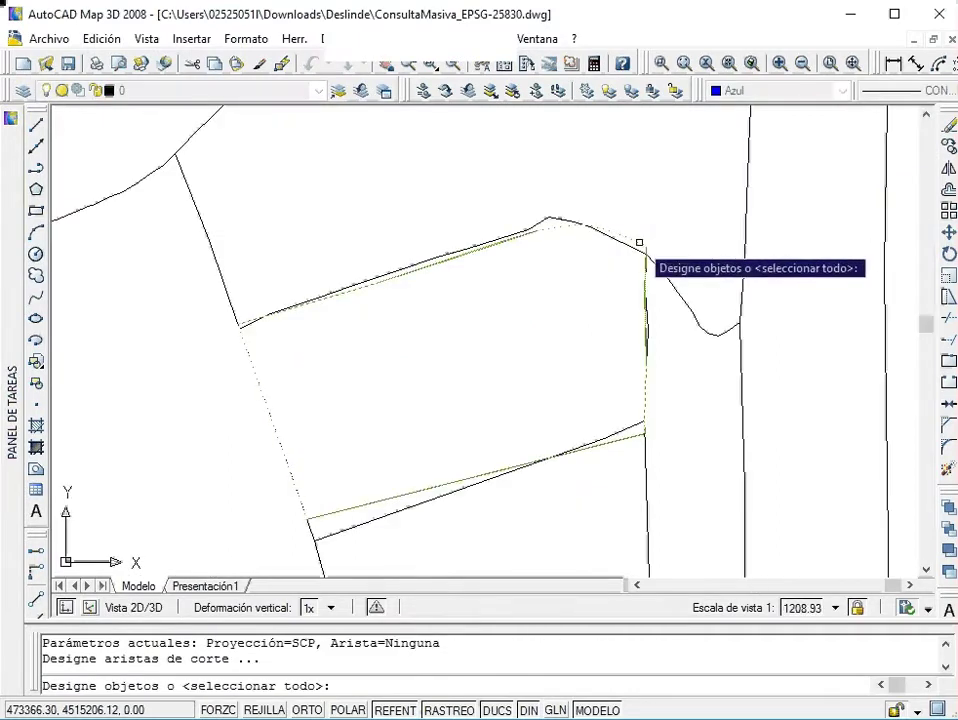
# - Trim the stray lines at the parcel corner against the parcel polygon
pyautogui.click(645, 252)
pyautogui.press('Return')
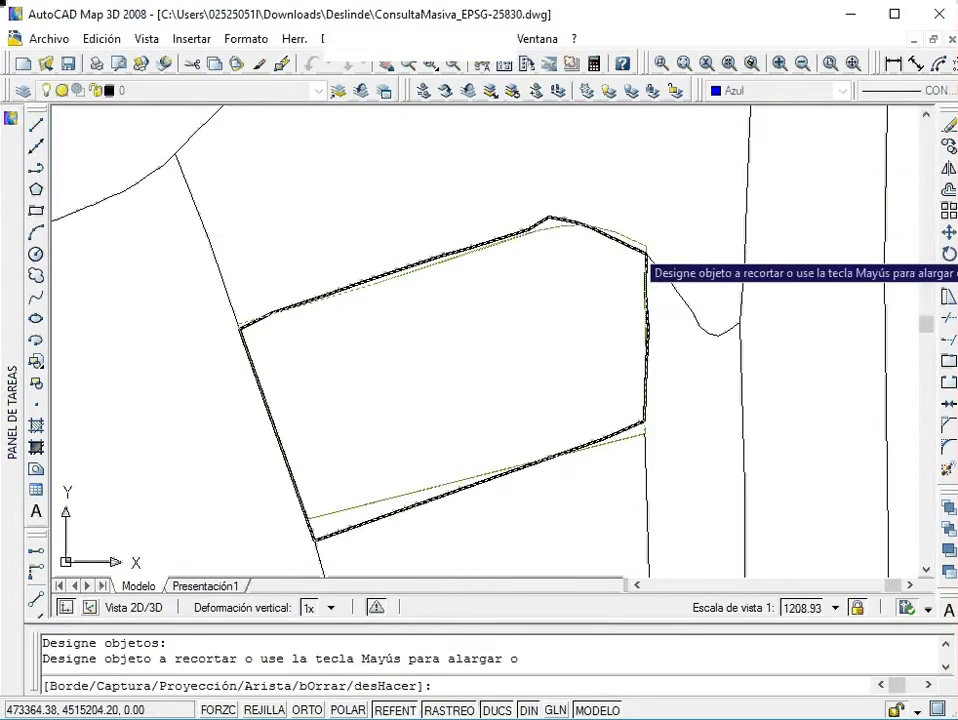
pyautogui.click(645, 253)
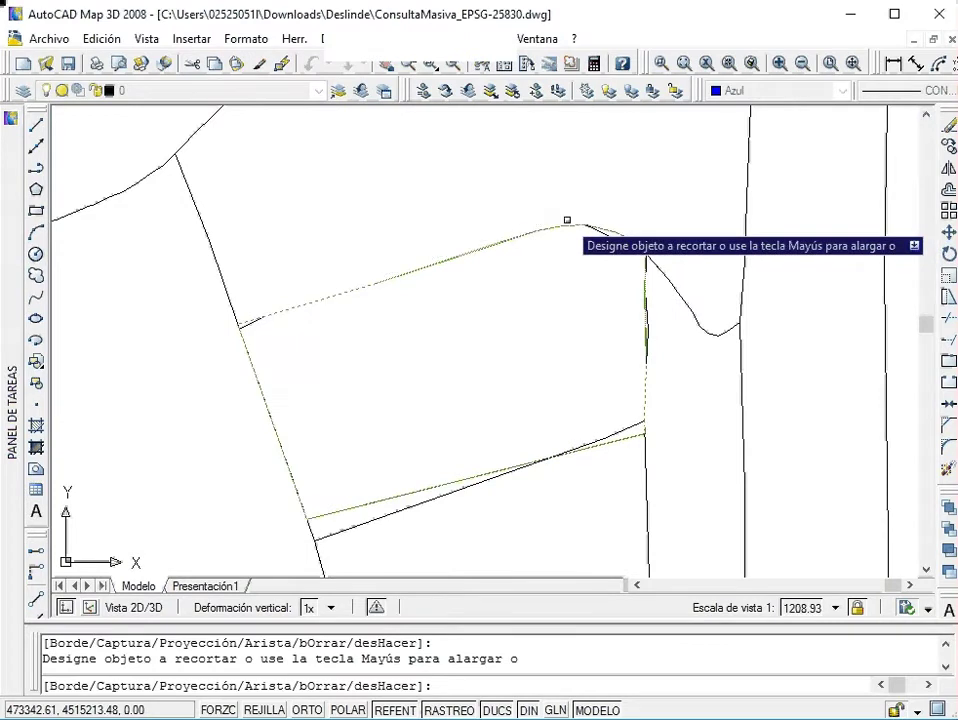
pyautogui.click(624, 241)
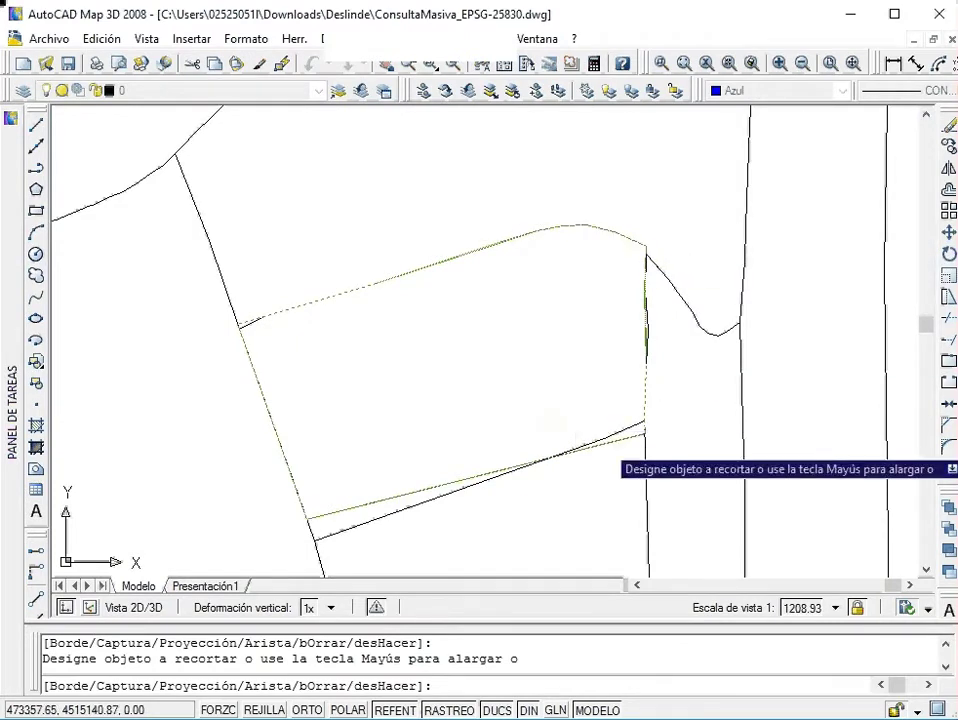
pyautogui.scroll(4, 648, 362)
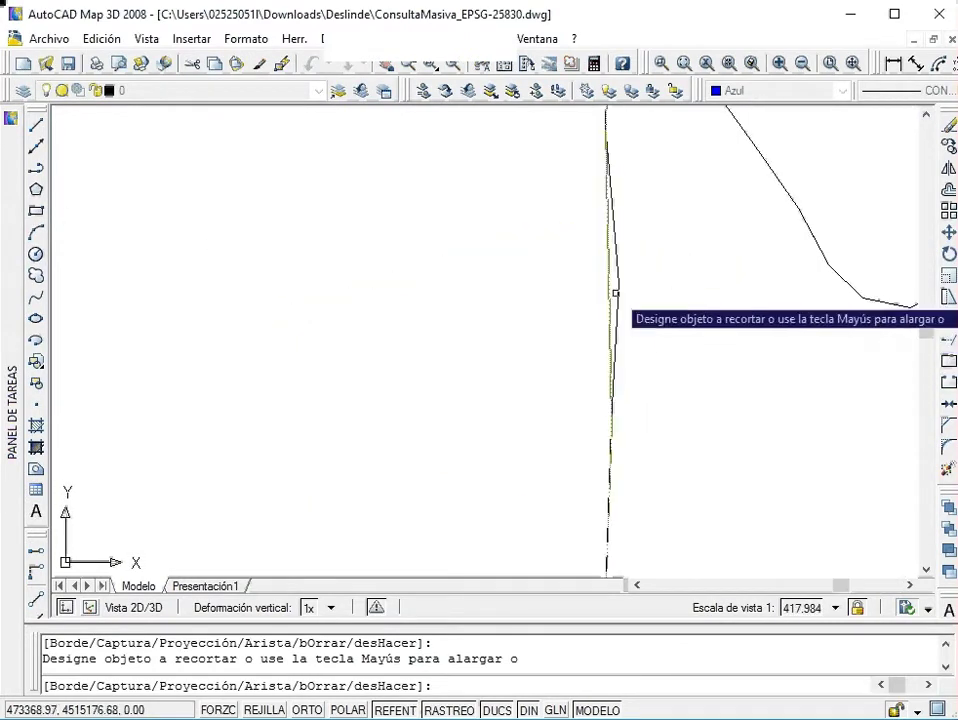
pyautogui.scroll(-5, 600, 305)
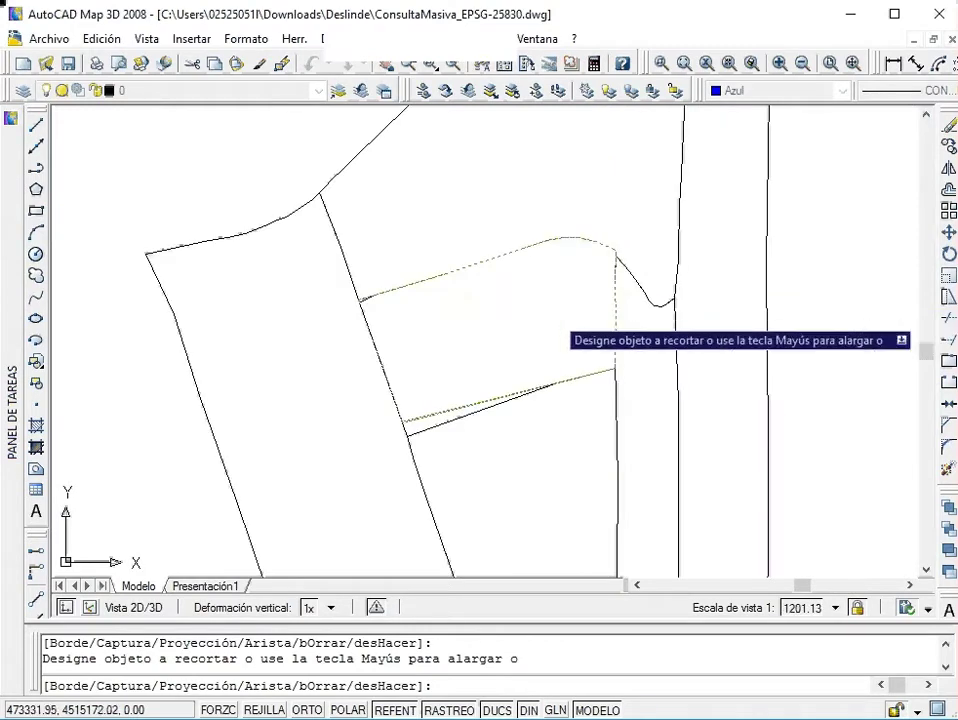
pyautogui.scroll(3, 357, 305)
pyautogui.scroll(3, 356, 301)
pyautogui.click(305, 312)
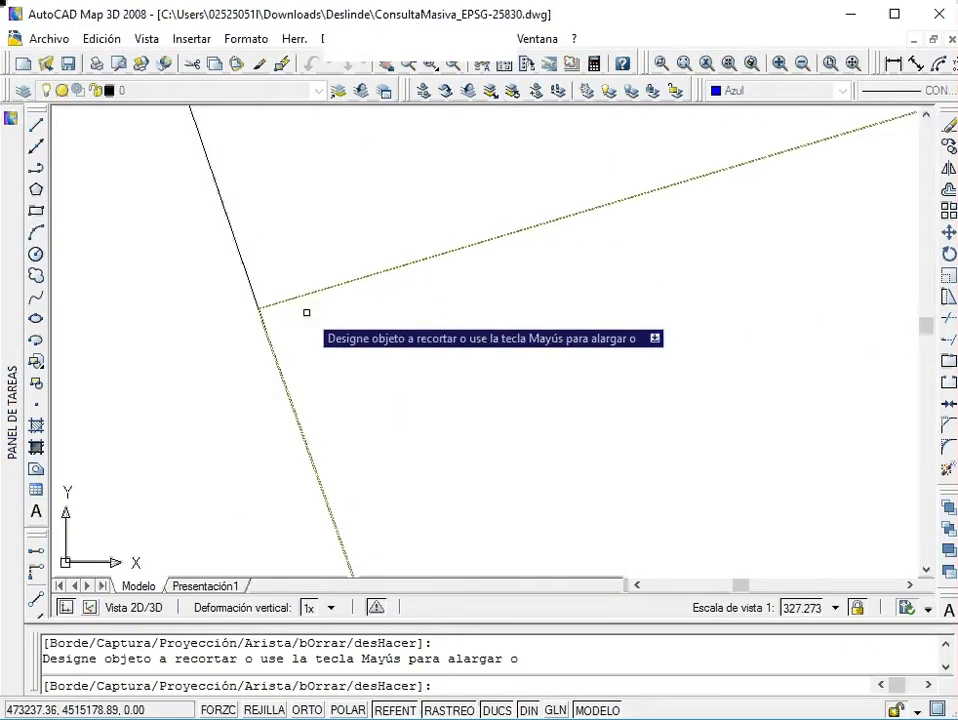
pyautogui.press('Return')
# - Erase the leftover short diagonal segment
pyautogui.scroll(-4, 449, 475)
pyautogui.click(449, 477)
pyautogui.write('b')
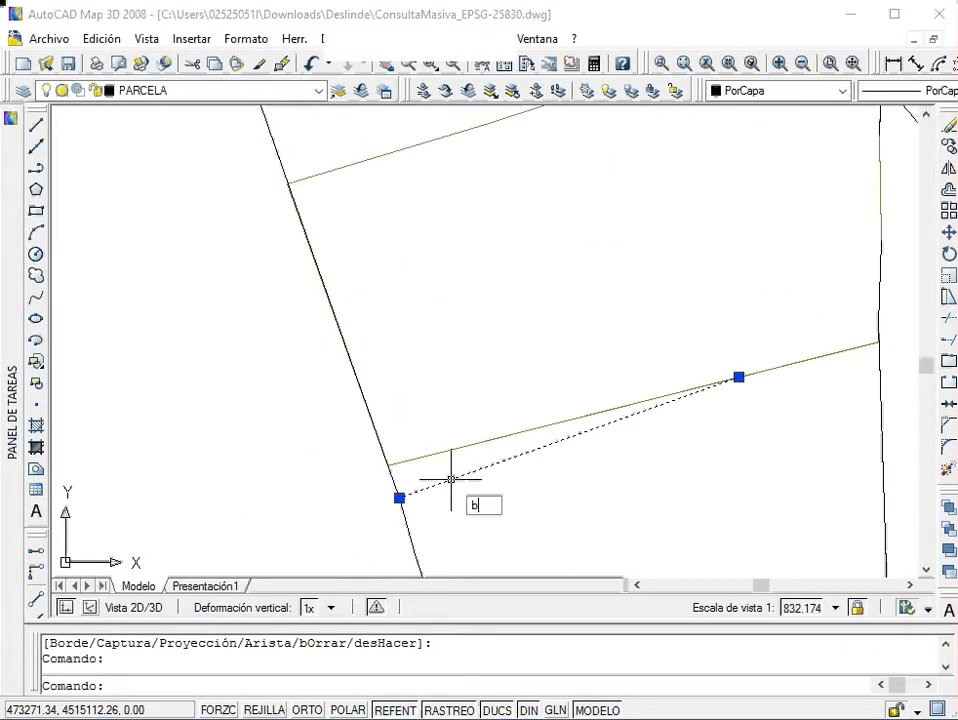
pyautogui.press('Return')
# - Stretch the dividing line's endpoint onto the parcel corner
pyautogui.scroll(-2, 684, 353)
pyautogui.scroll(-2, 659, 295)
pyautogui.scroll(8, 649, 350)
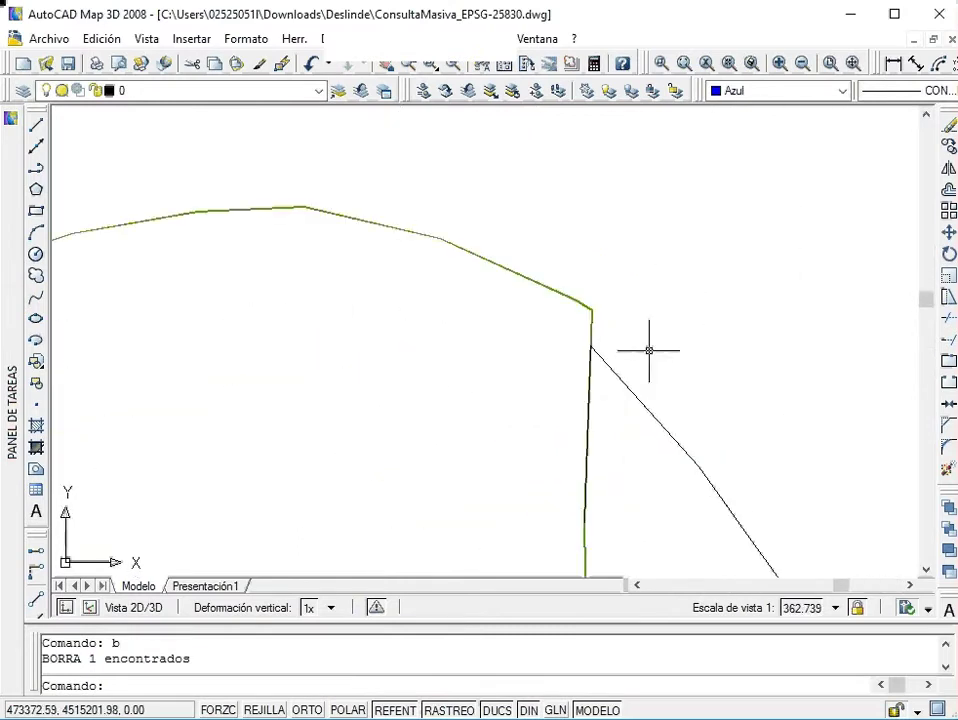
pyautogui.scroll(1, 595, 335)
pyautogui.click(641, 392)
pyautogui.click(600, 372)
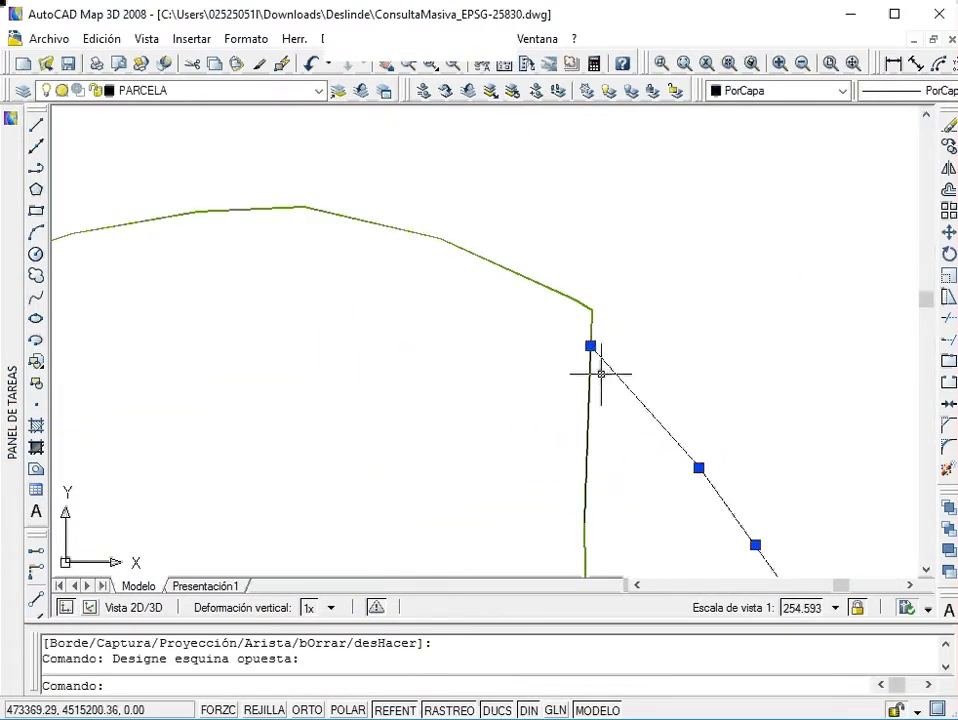
pyautogui.click(590, 346)
pyautogui.click(592, 310)
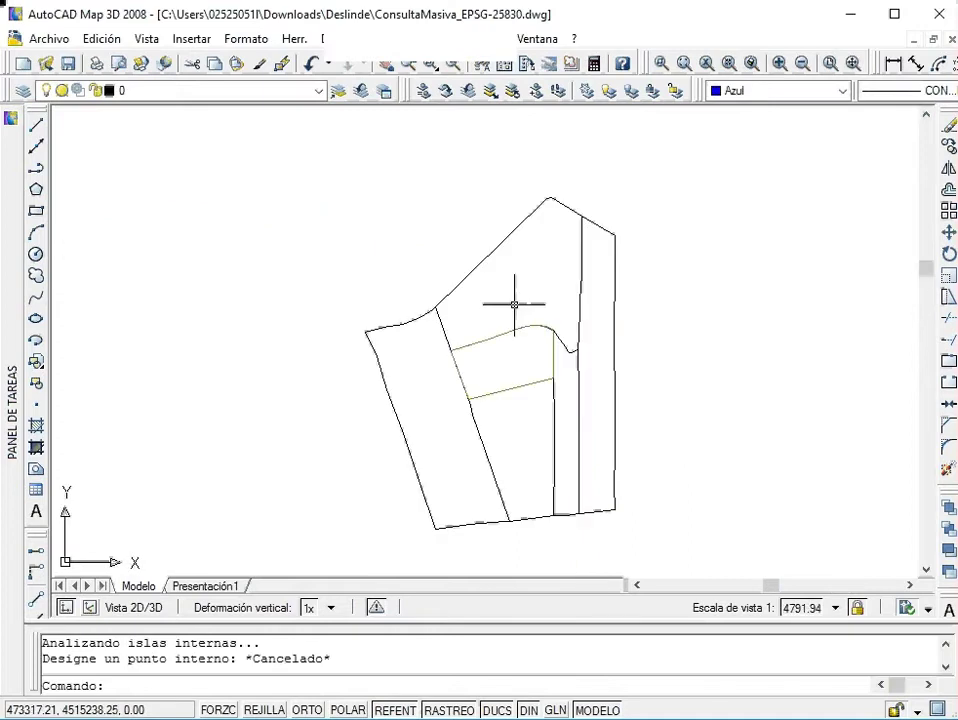
# - Create boundary polylines for the upper, middle, lower and right-strip regions
pyautogui.write('po')
pyautogui.press('Return')
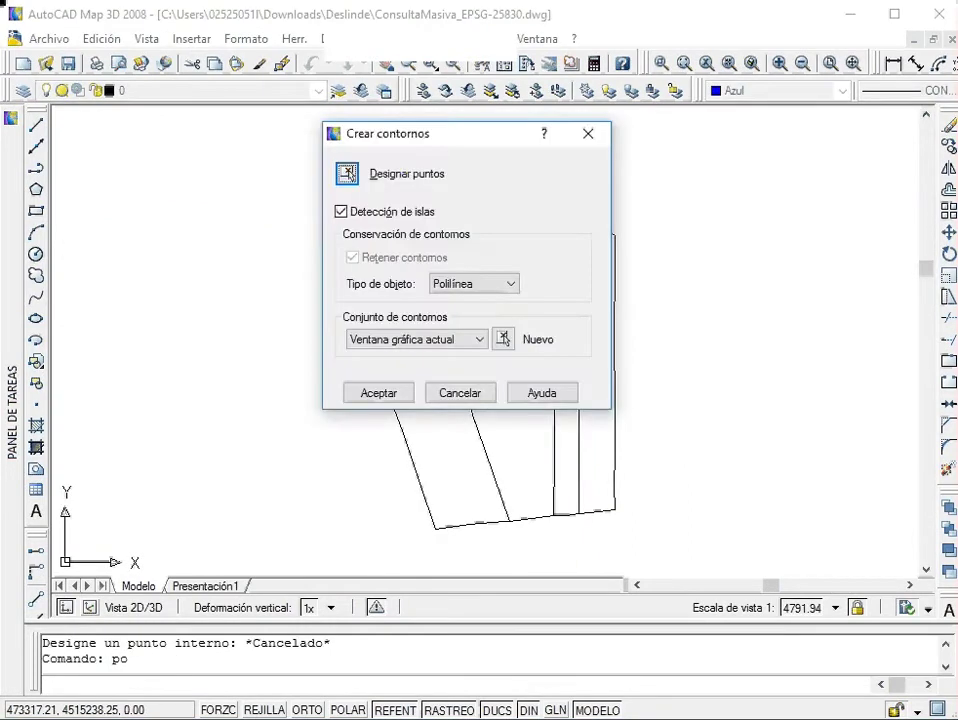
pyautogui.click(349, 171)
pyautogui.click(514, 306)
pyautogui.click(513, 360)
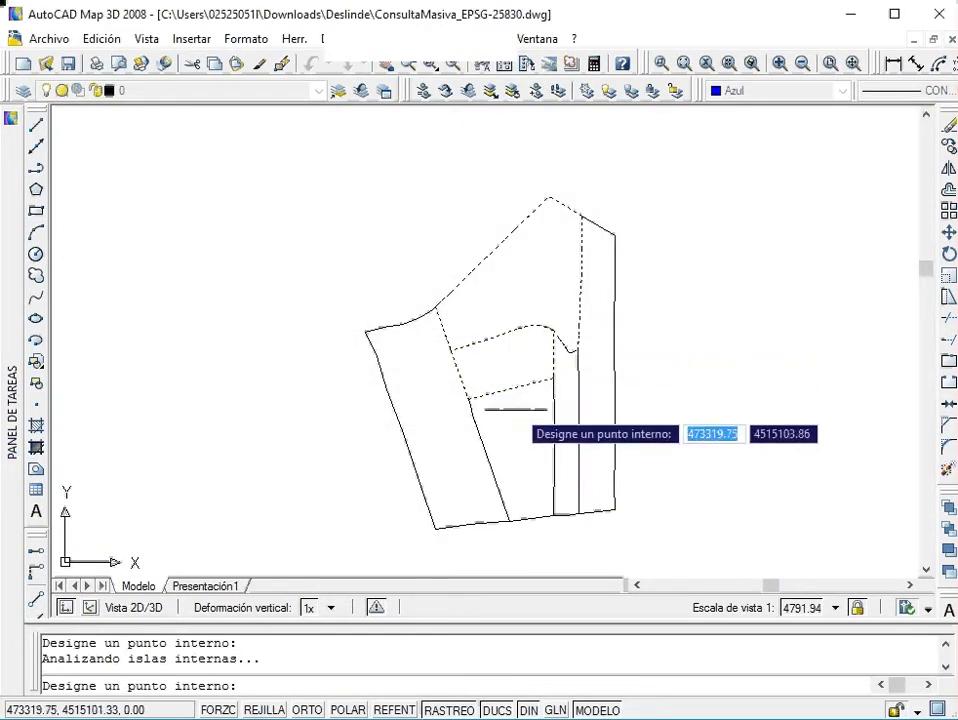
pyautogui.click(525, 408)
pyautogui.click(562, 392)
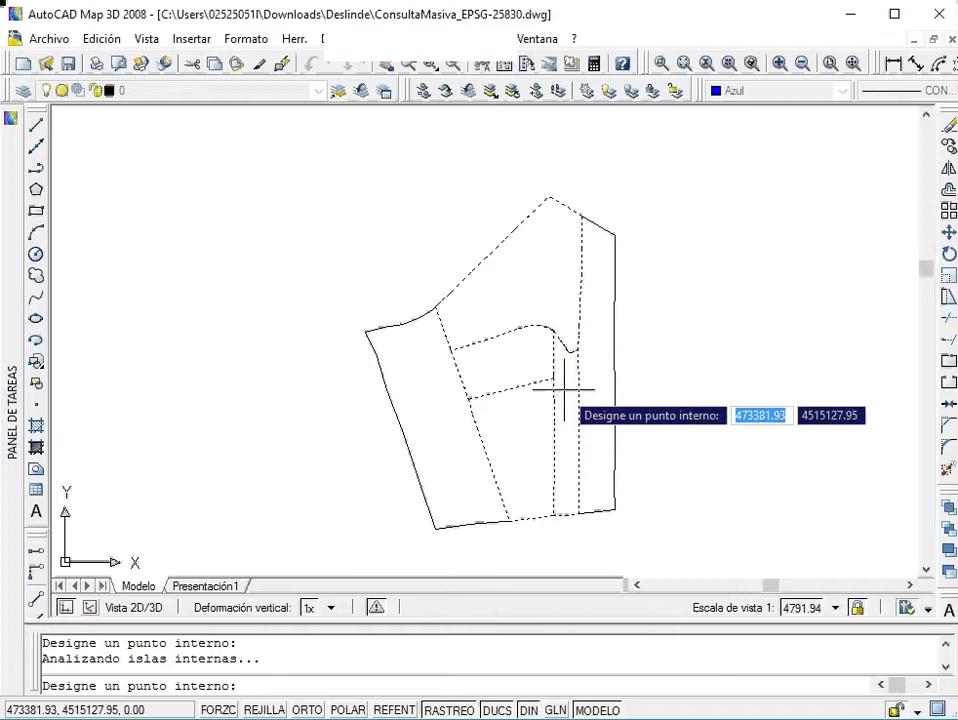
pyautogui.press('Return')
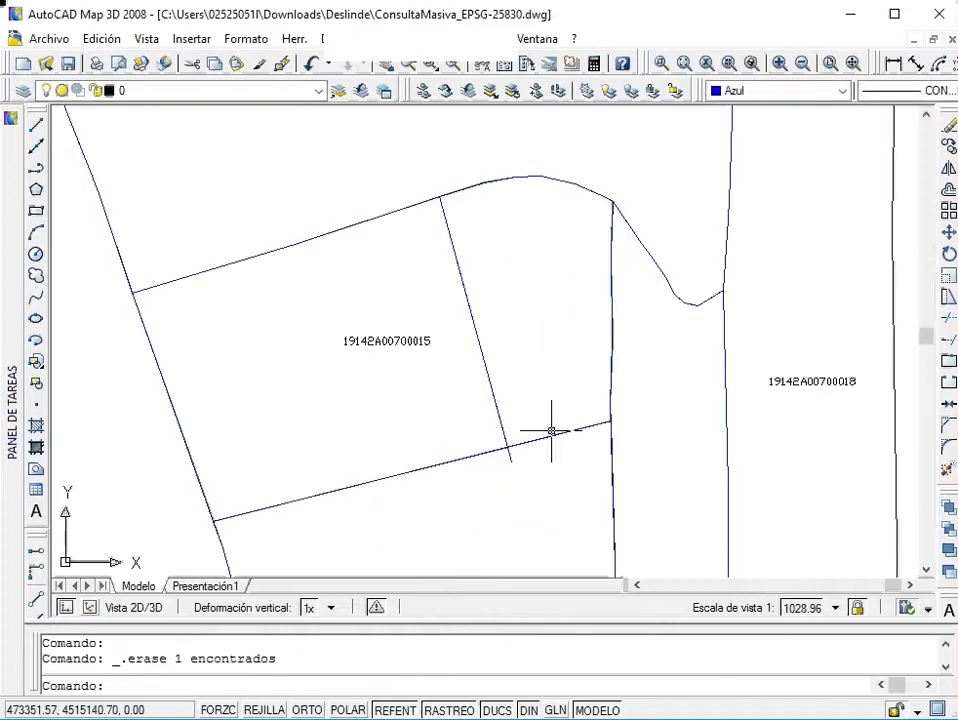
# - Create a boundary polyline for the new piece beside parcel 19142A00700015
pyautogui.write('po')
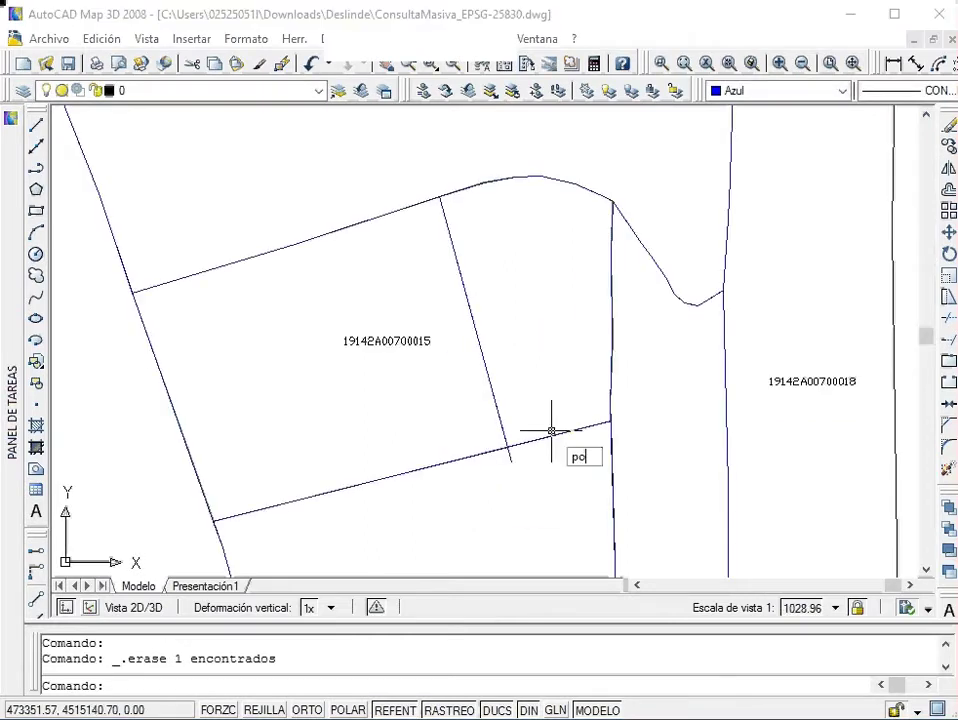
pyautogui.press('Return')
pyautogui.click(361, 173)
pyautogui.click(543, 412)
pyautogui.press('Return')
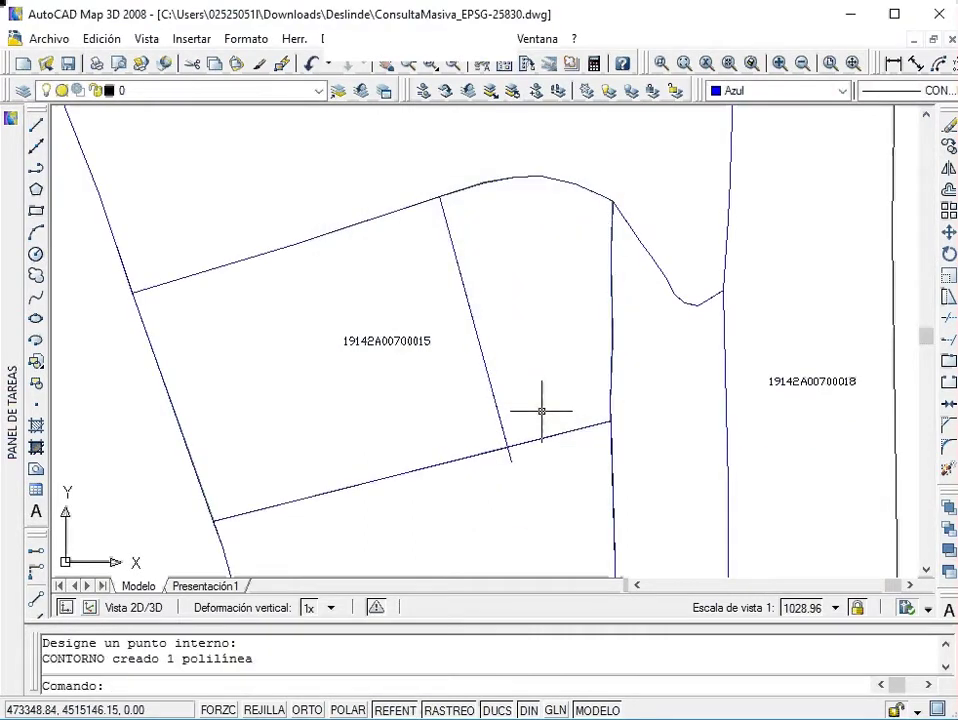
pyautogui.press('Escape')
pyautogui.scroll(-2, 494, 435)
pyautogui.write('c')
pyautogui.press('Return')
# - Copy the parcel label into the new piece and change its text to SEGREGADA
pyautogui.click(427, 377)
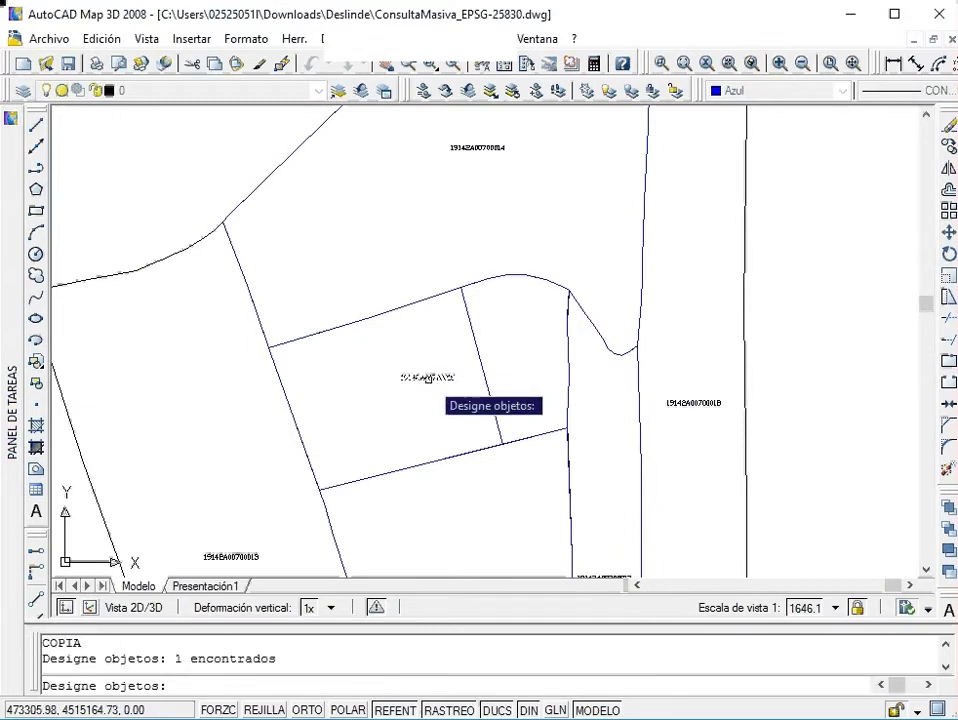
pyautogui.press('Return')
pyautogui.click(499, 363)
pyautogui.click(524, 372)
pyautogui.press('Escape')
pyautogui.scroll(3, 524, 368)
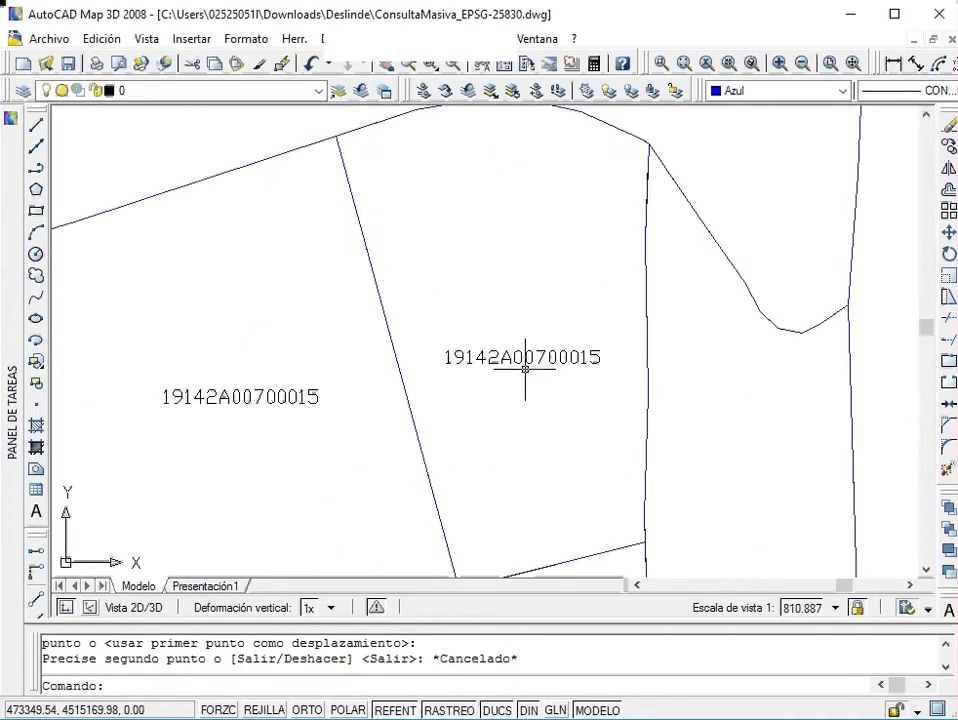
pyautogui.write('gt')
pyautogui.press('Return')
pyautogui.click(529, 368)
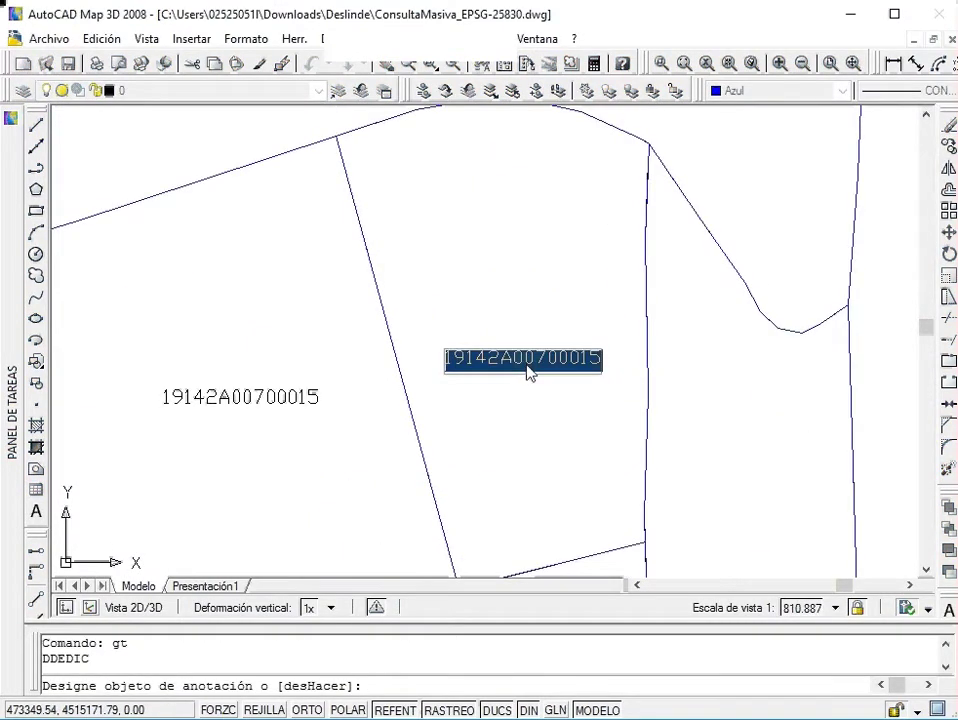
pyautogui.write('SEGREGADA')
pyautogui.press('Return')
pyautogui.press('Escape')
# - Make NUEVAS the current layer
pyautogui.scroll(-3, 541, 411)
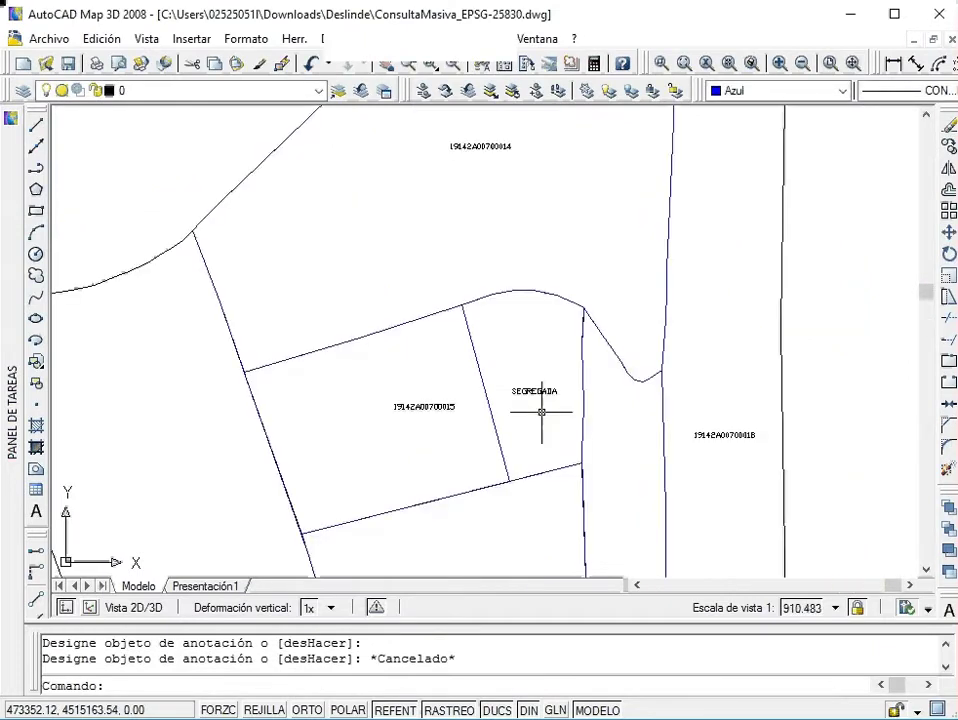
pyautogui.scroll(-4, 541, 411)
pyautogui.scroll(-4, 520, 385)
pyautogui.scroll(1, 512, 391)
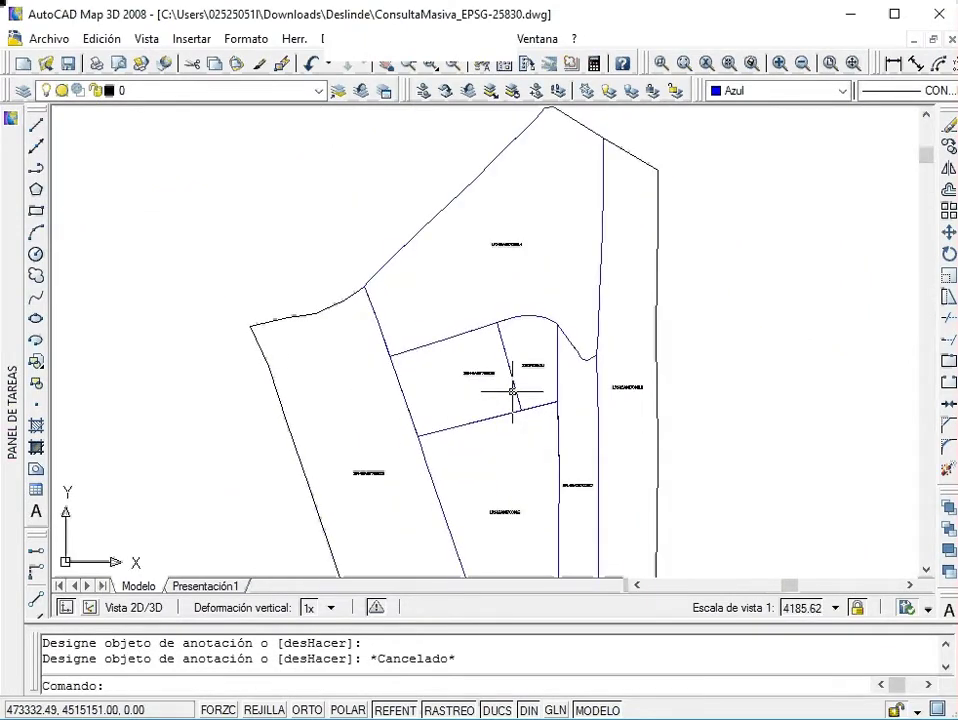
pyautogui.click(180, 90)
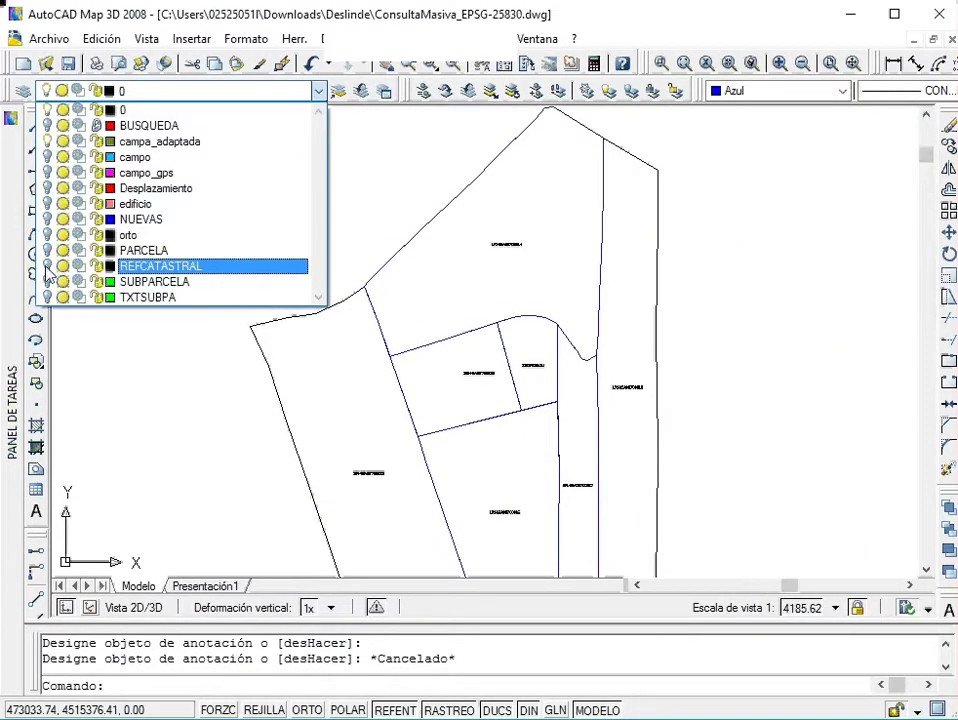
pyautogui.click(163, 220)
pyautogui.scroll(-1, 472, 404)
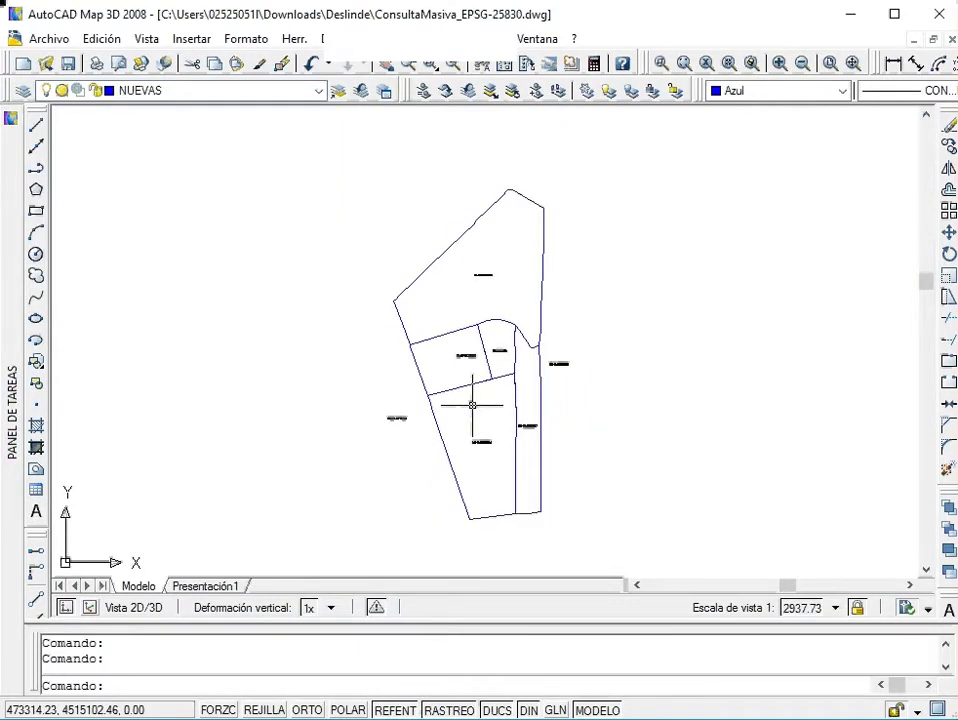
# - Load generar-gml_v3_0_4.fas from the generador-gml-master folder as an application
pyautogui.click(294, 38)
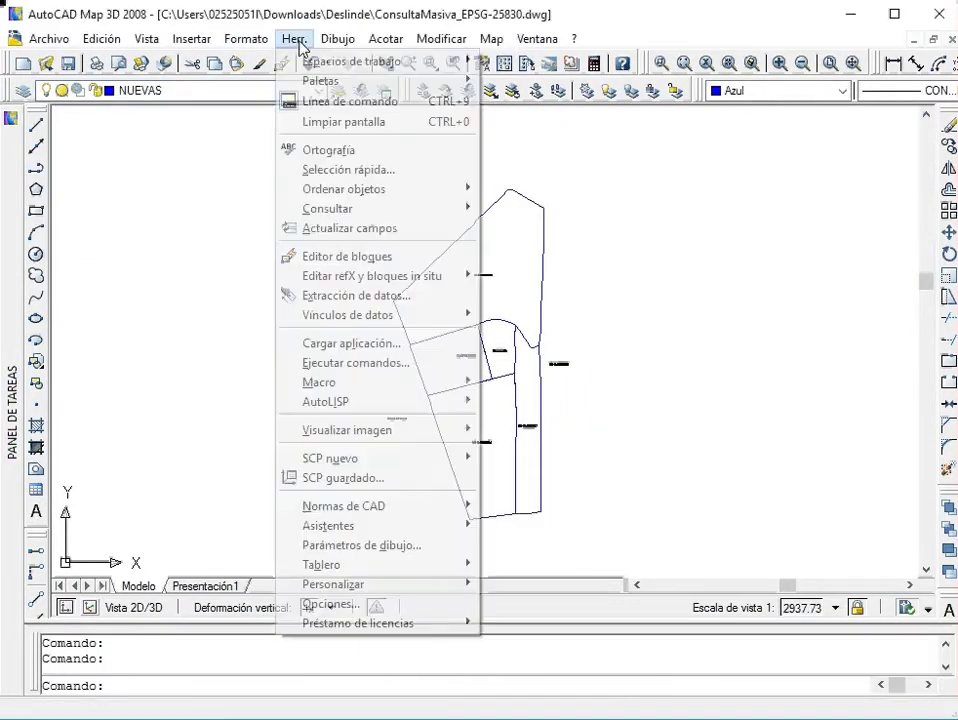
pyautogui.click(340, 345)
pyautogui.click(340, 237)
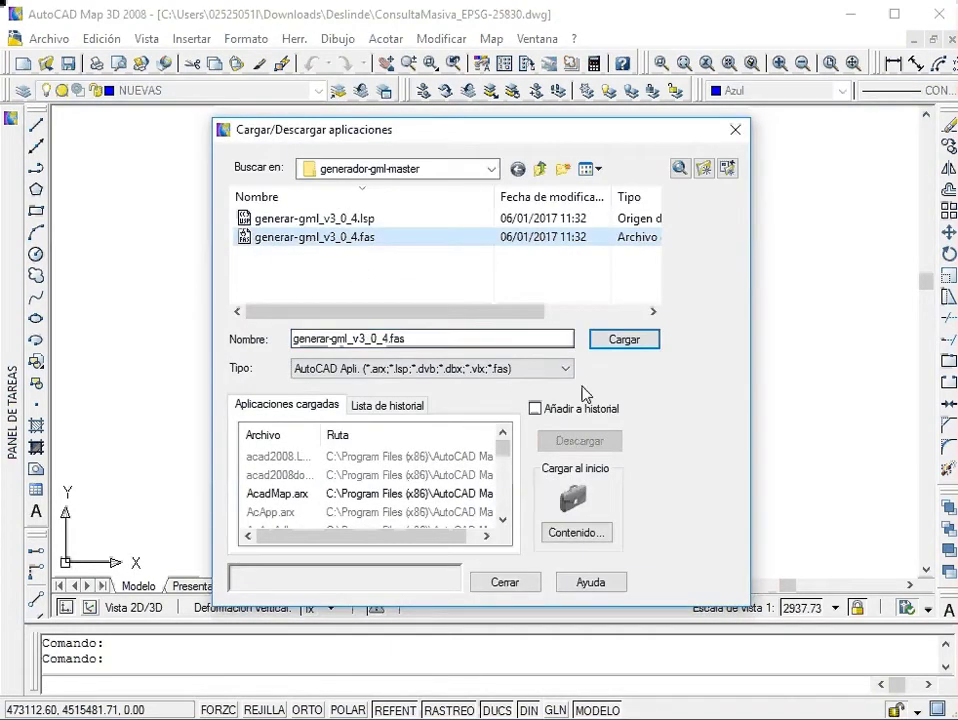
pyautogui.click(625, 339)
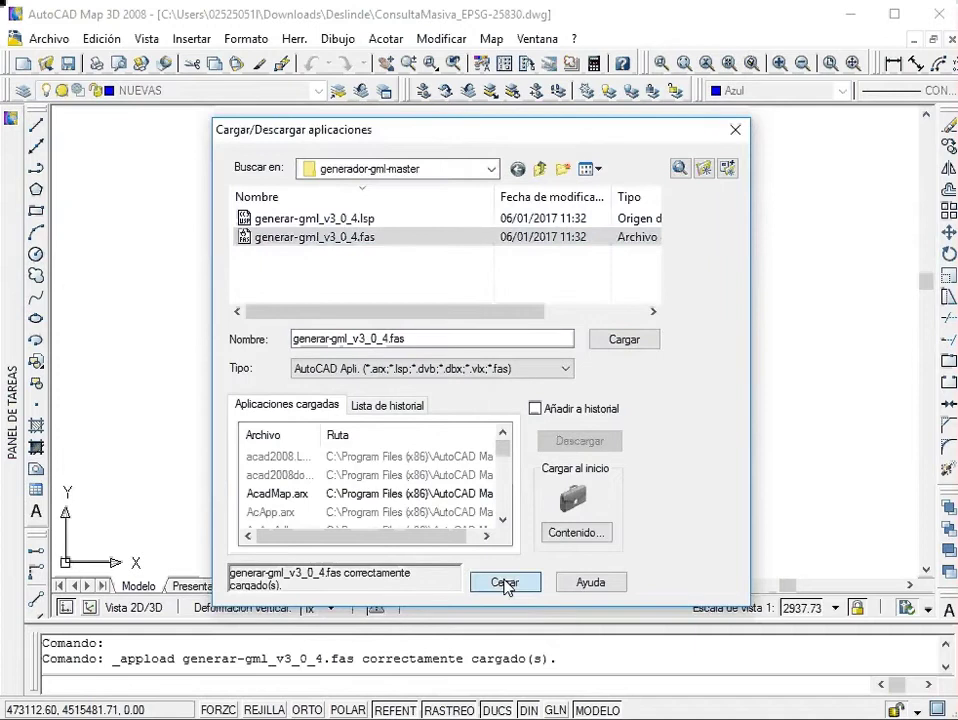
pyautogui.click(505, 582)
pyautogui.write('gml30')
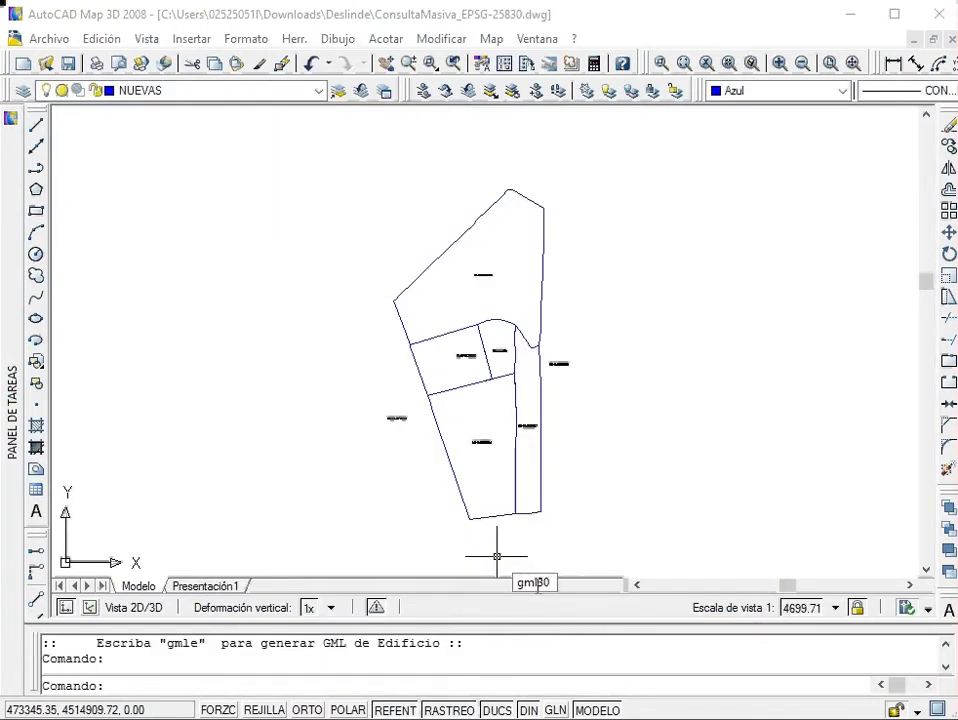
# - Run gml30 and window-select the five parcels for GML export
pyautogui.press('Return')
pyautogui.click(603, 437)
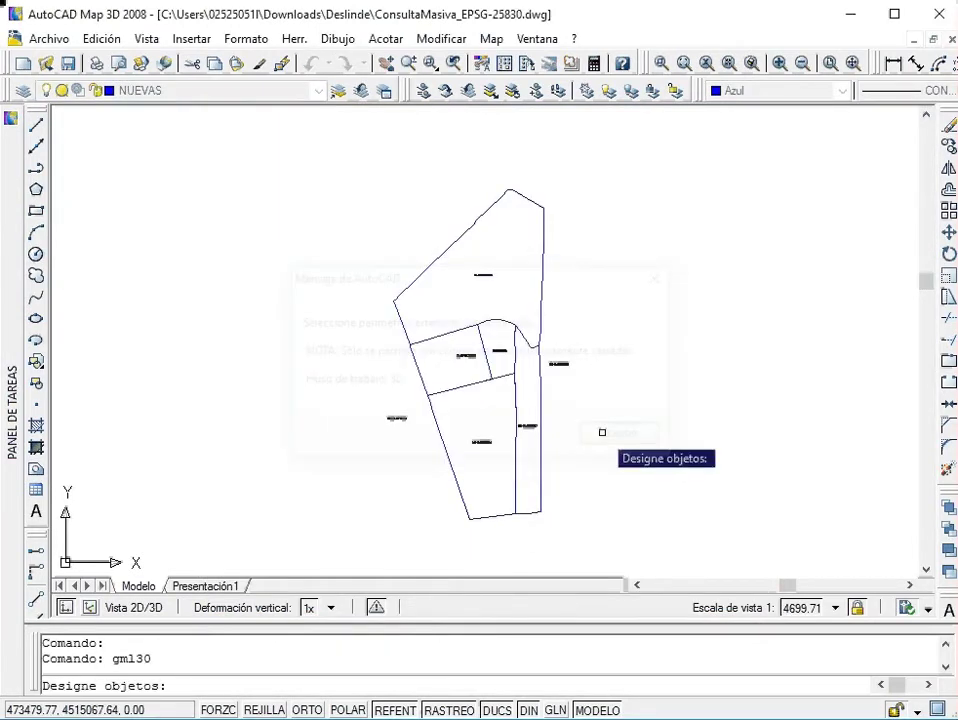
pyautogui.click(530, 312)
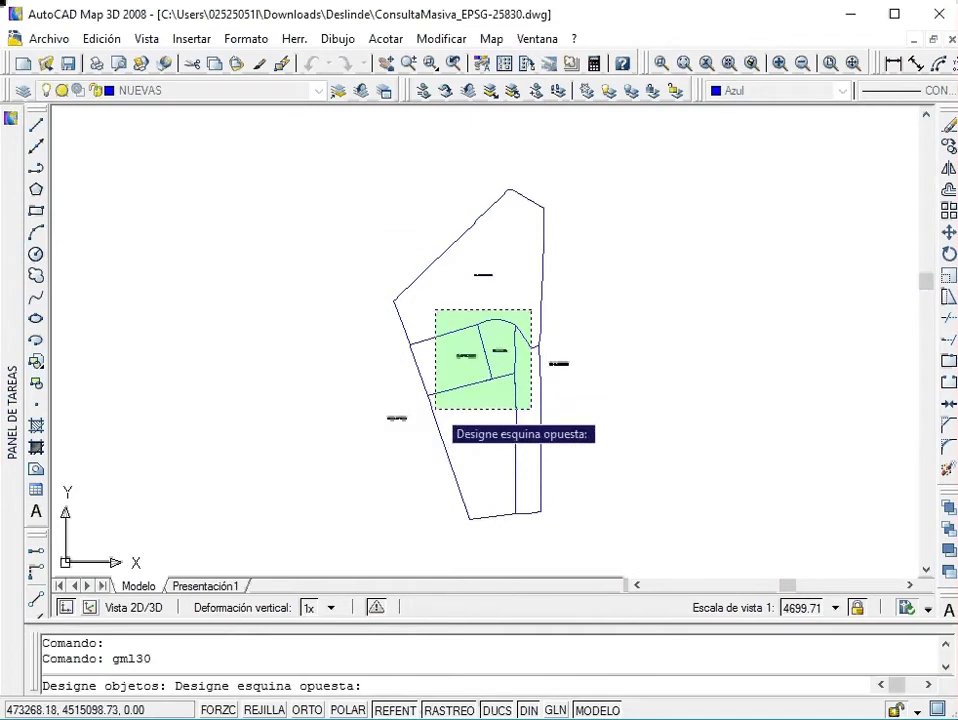
pyautogui.click(434, 405)
pyautogui.press('Return')
pyautogui.click(535, 411)
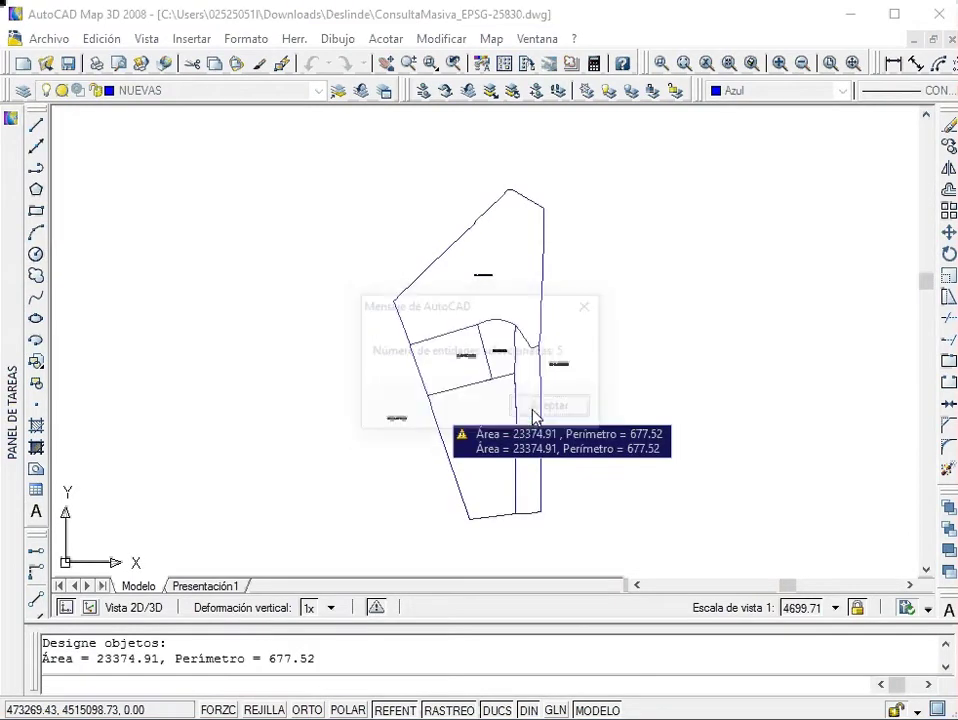
# - Save Deslinde.txt over the existing file, producing Deslinde_1–5.gml, and open Deslinde.txt
pyautogui.click(535, 214)
pyautogui.click(871, 342)
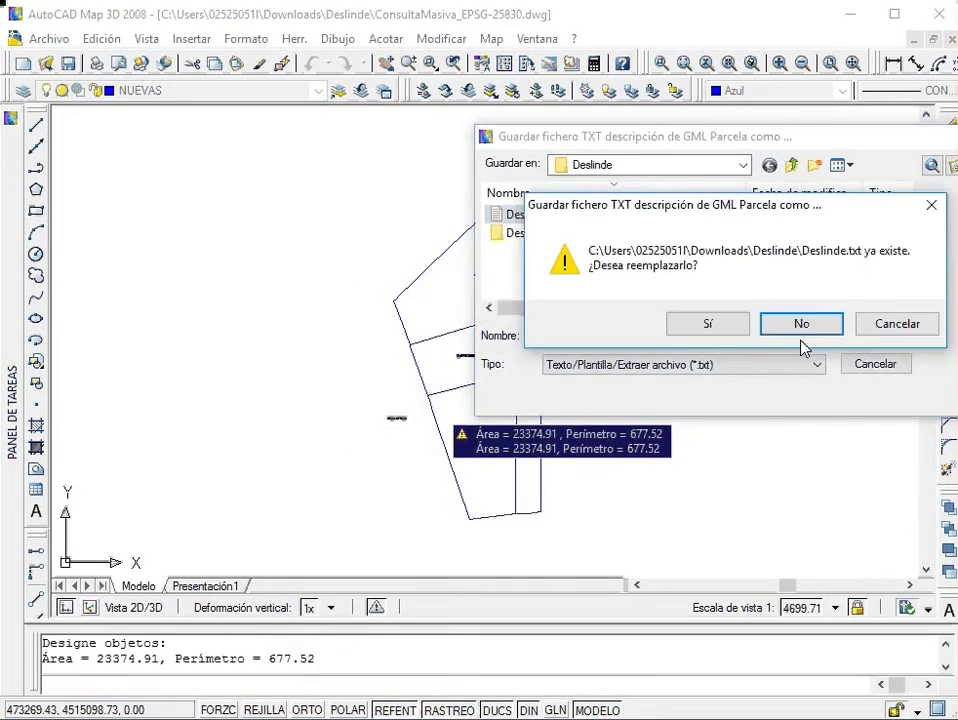
pyautogui.click(729, 332)
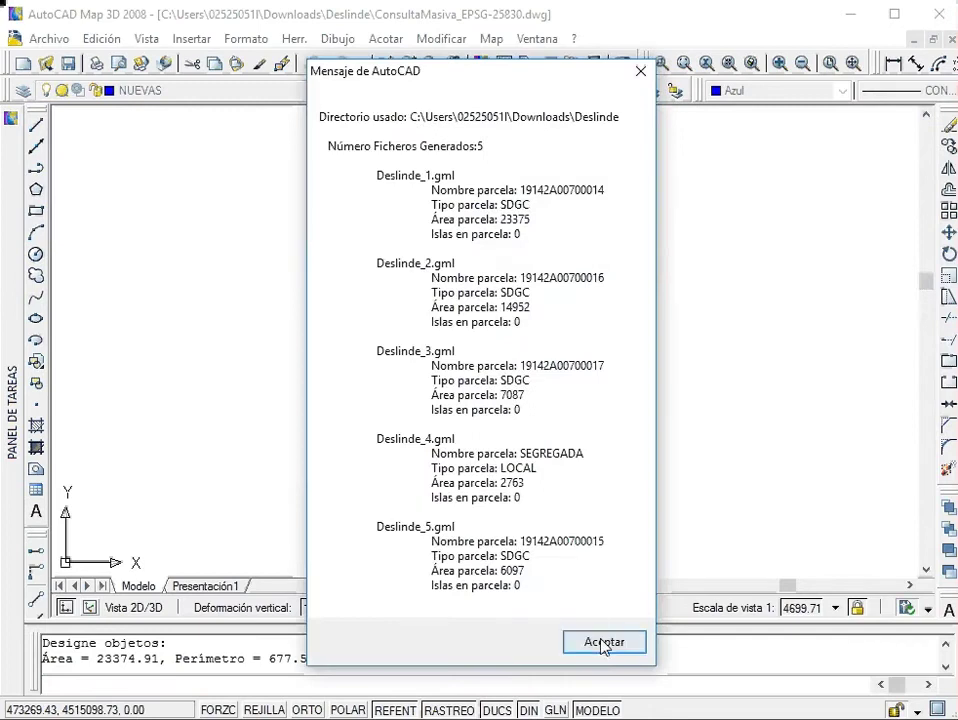
pyautogui.click(604, 641)
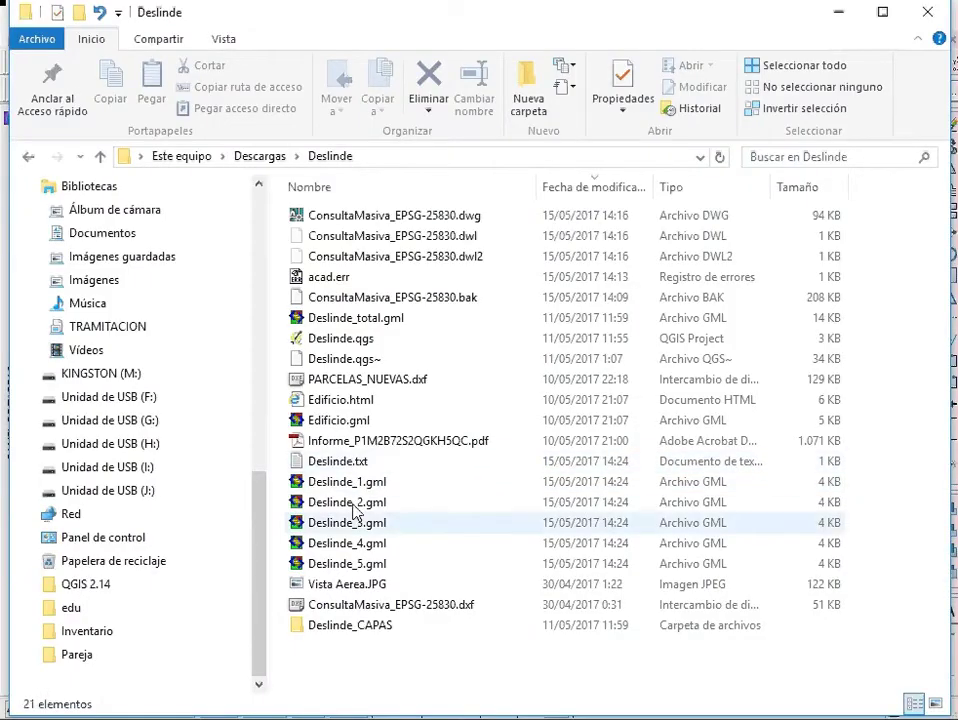
pyautogui.doubleClick(352, 466)
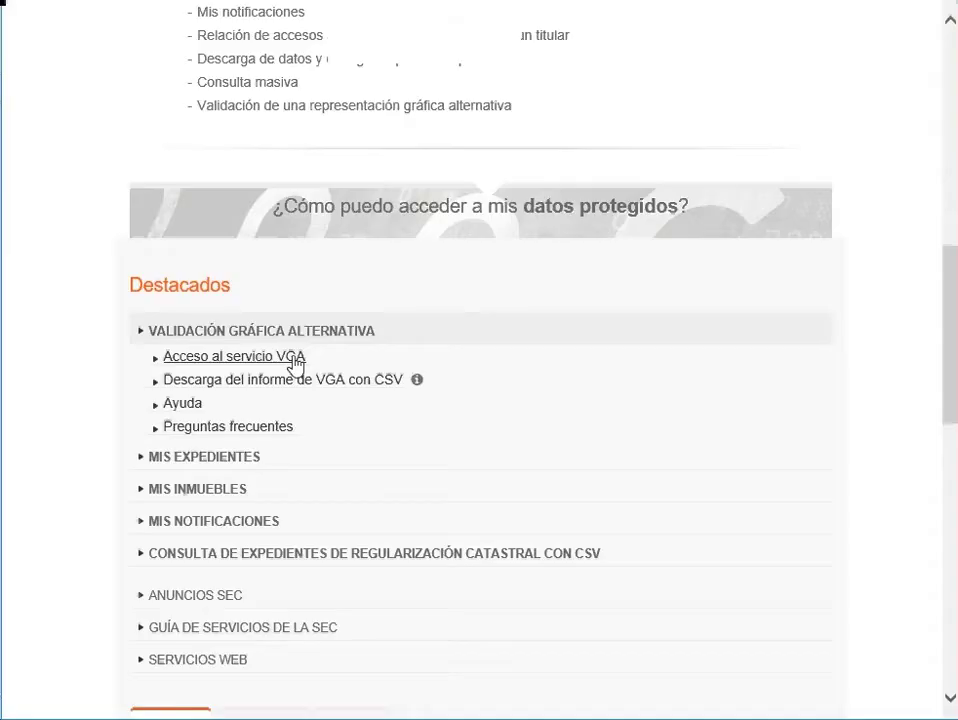
# - Start a VGA validation in Catastro for parcel 19142A00700015
pyautogui.click(290, 362)
pyautogui.click(366, 362)
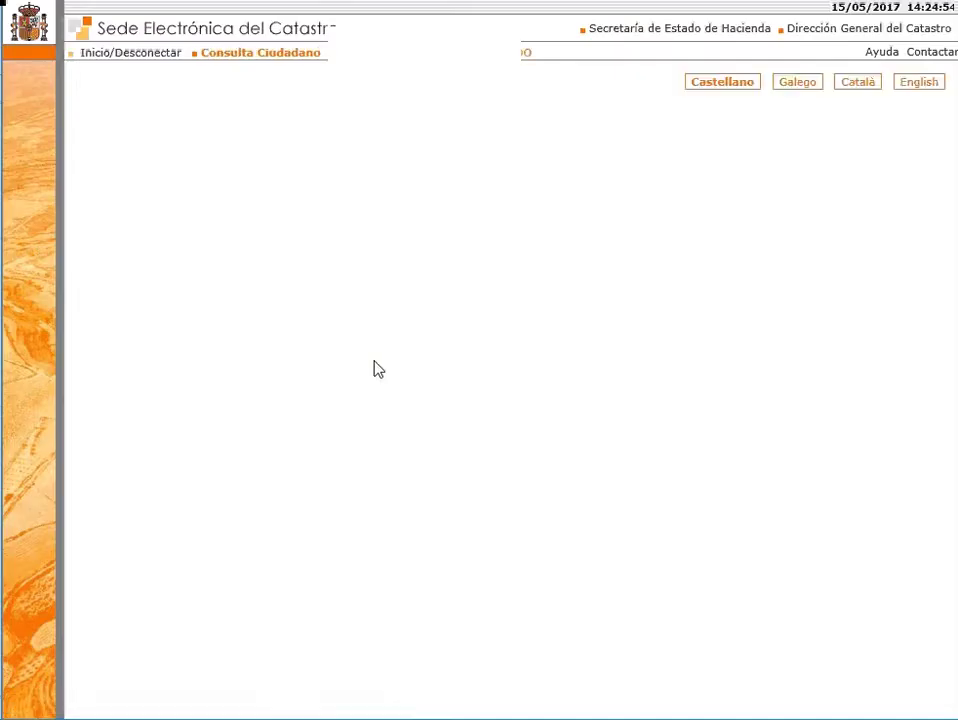
pyautogui.click(506, 459)
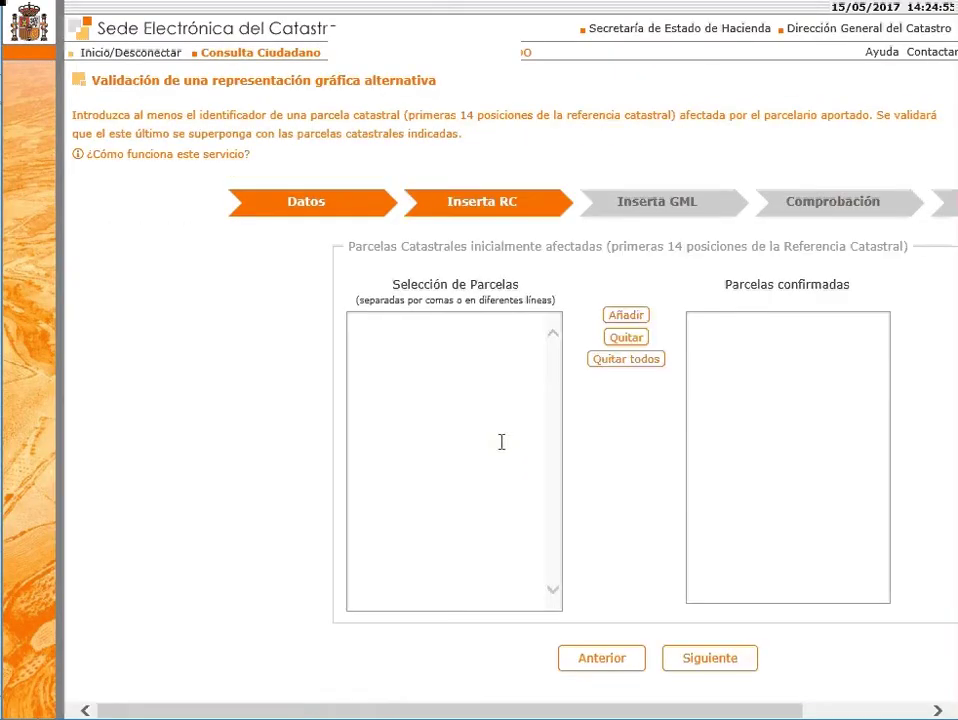
pyautogui.write('19142A00700015')
pyautogui.click(620, 317)
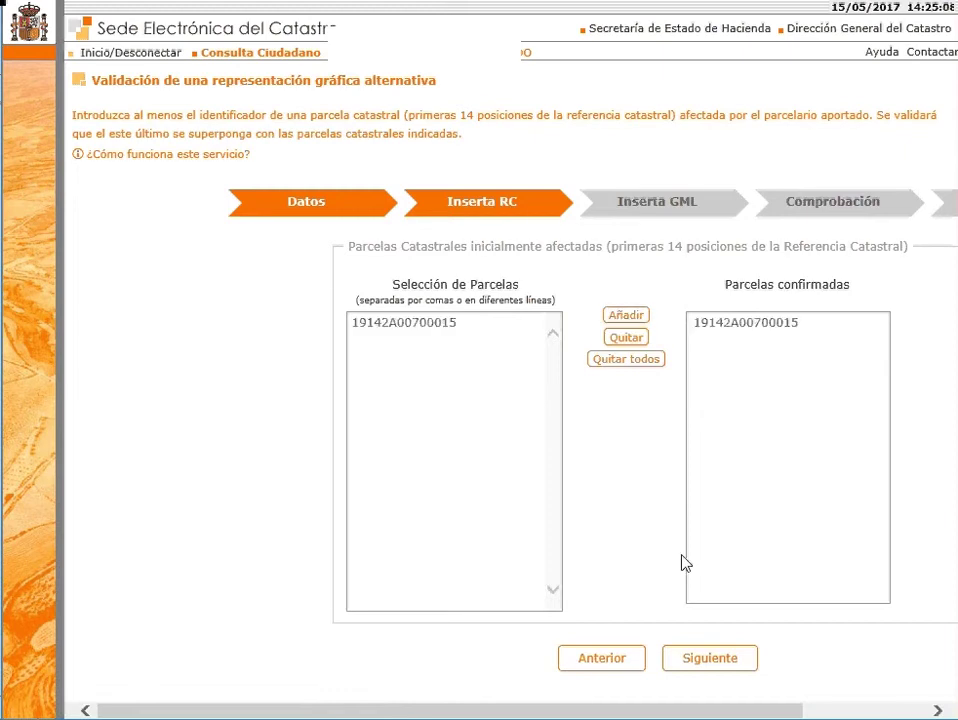
pyautogui.click(710, 659)
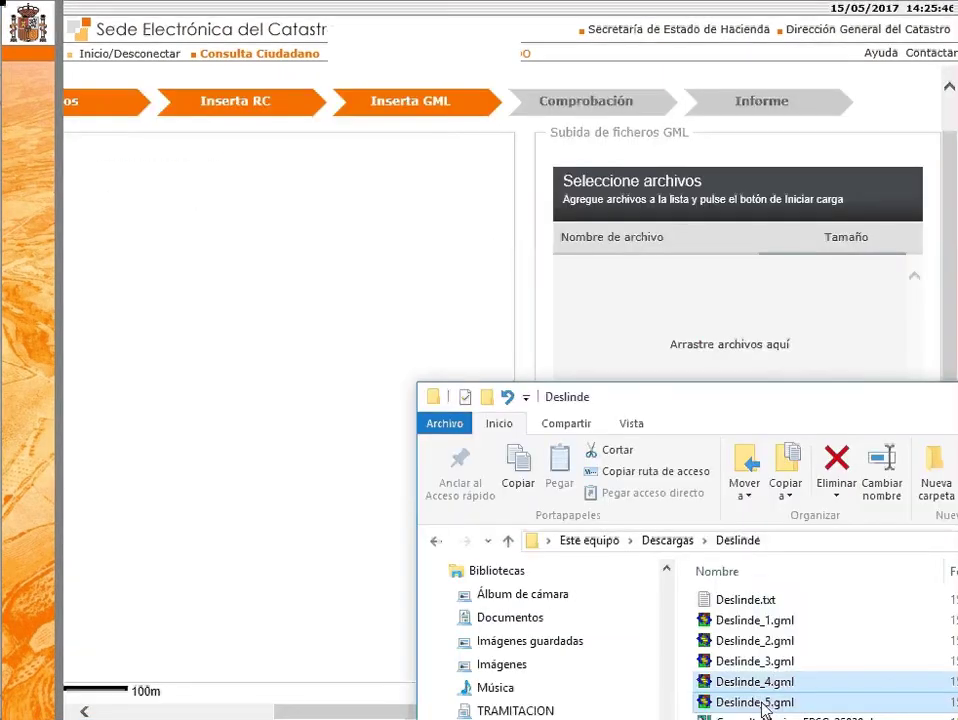
# - Upload Deslinde_4.gml and Deslinde_5.gml to the validation
pyautogui.moveTo(755, 700)
pyautogui.mouseDown()
pyautogui.moveTo(746, 325)
pyautogui.moveTo(793, 345)
pyautogui.mouseUp()
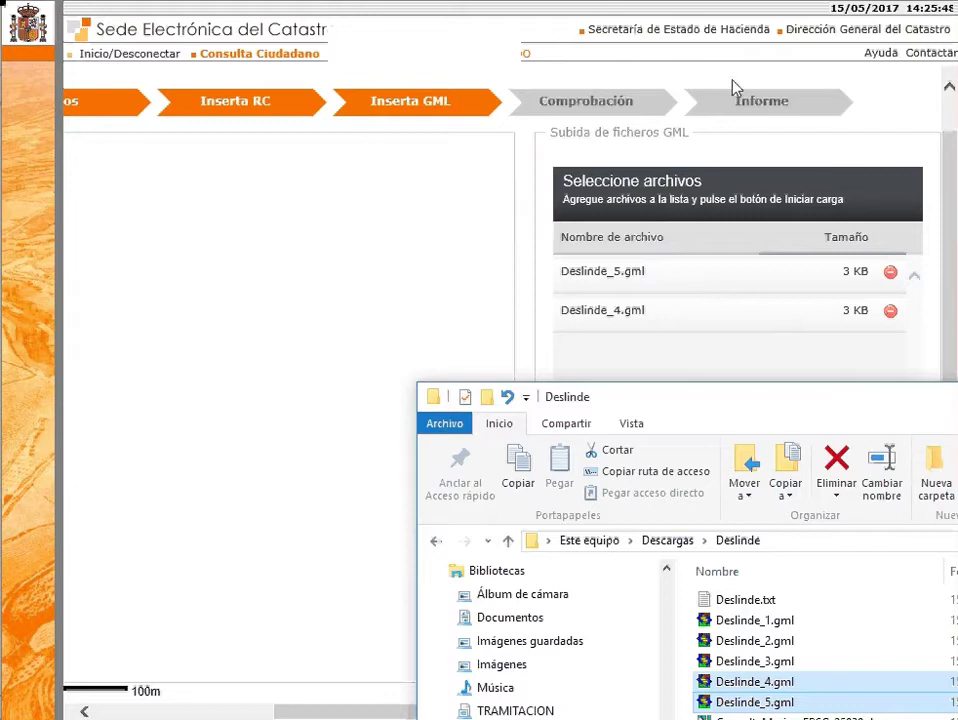
pyautogui.click(748, 453)
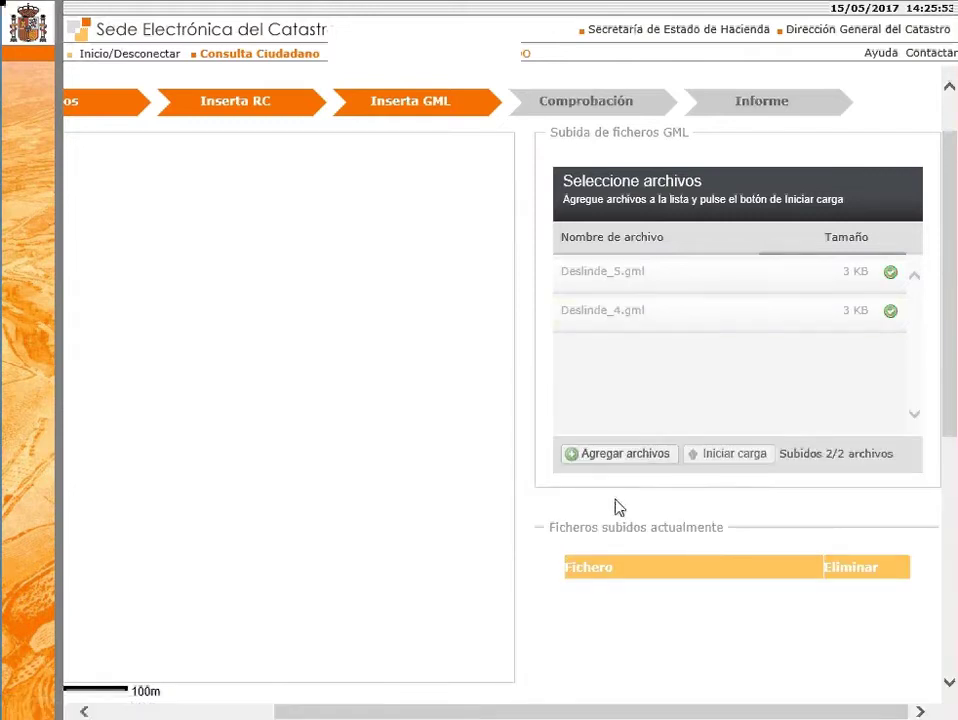
pyautogui.scroll(-3, 878, 541)
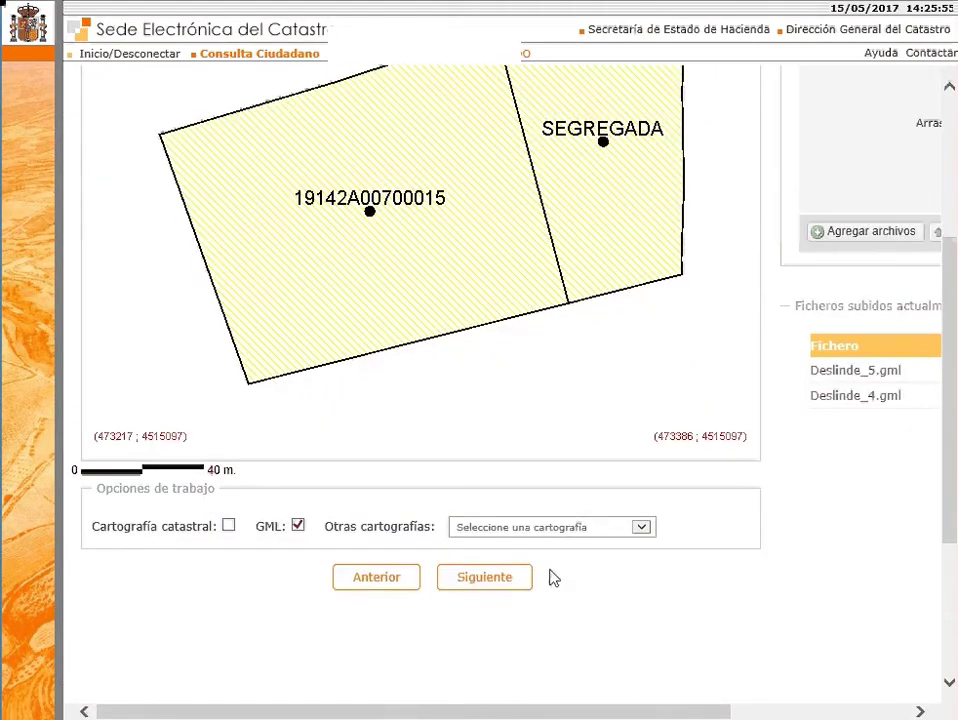
# - Run the check and review the failed result with 23384, 14952 and 10 m² discrepancies
pyautogui.click(497, 580)
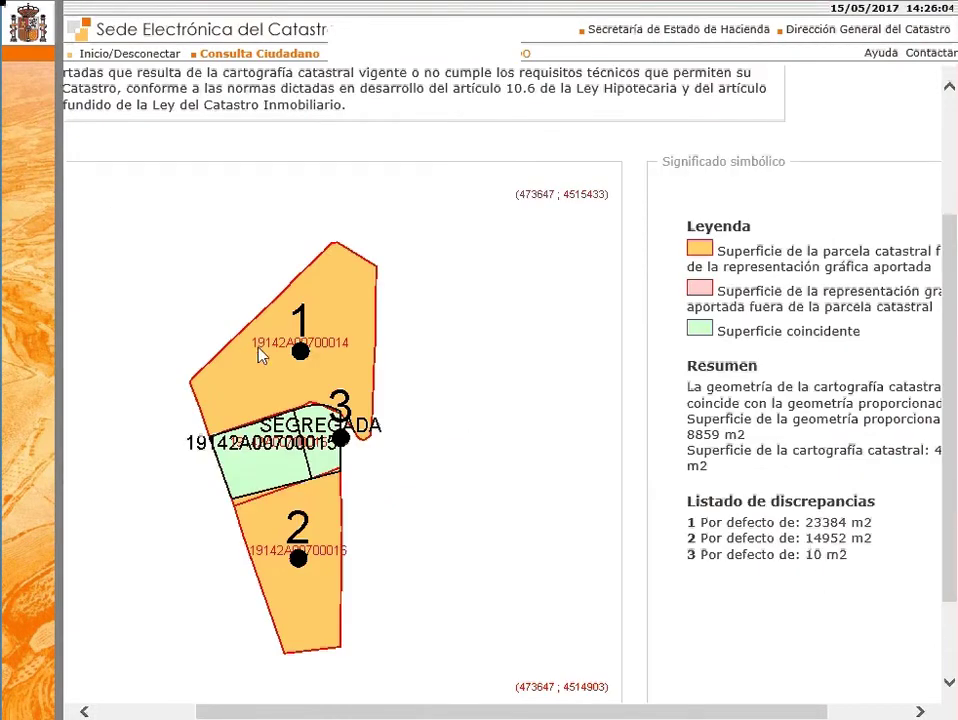
pyautogui.scroll(1, 330, 292)
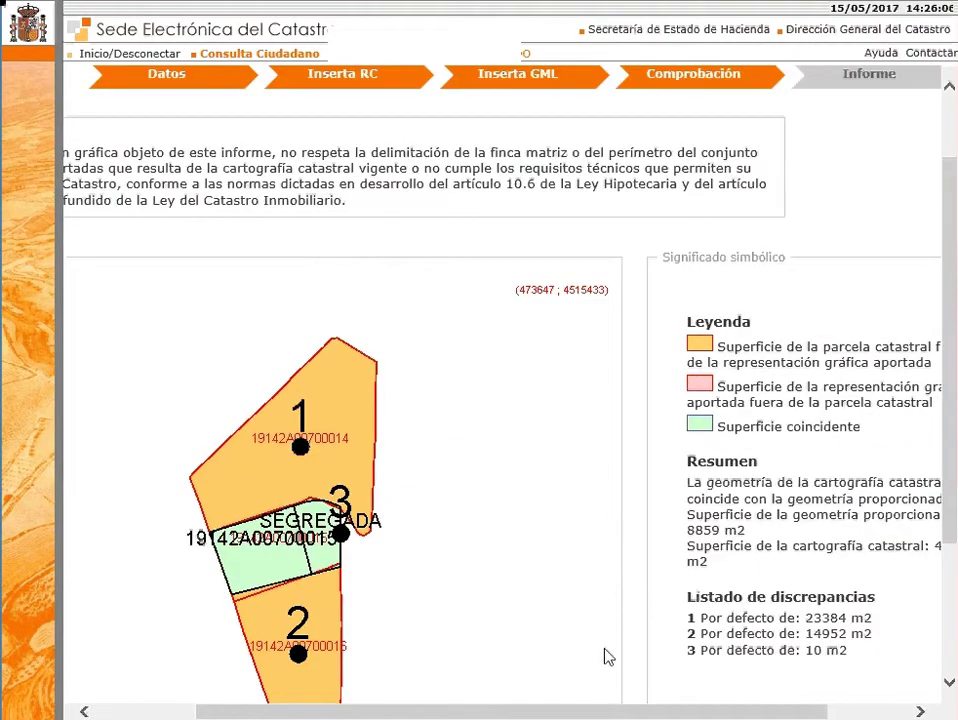
pyautogui.hscroll(-1, 614, 713)
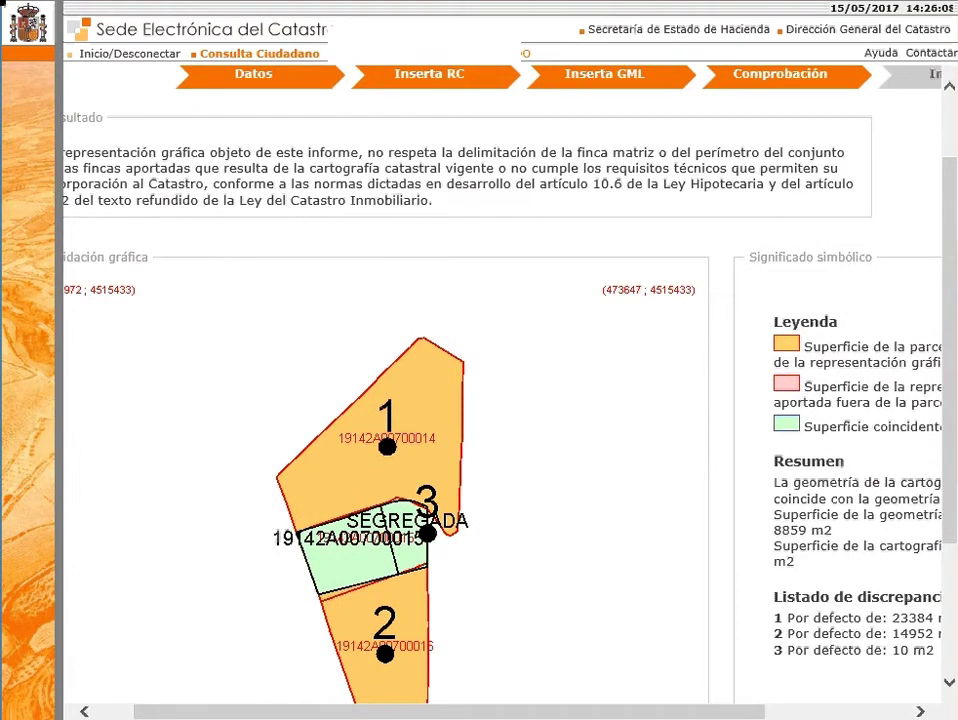
pyautogui.hscroll(-1, 521, 716)
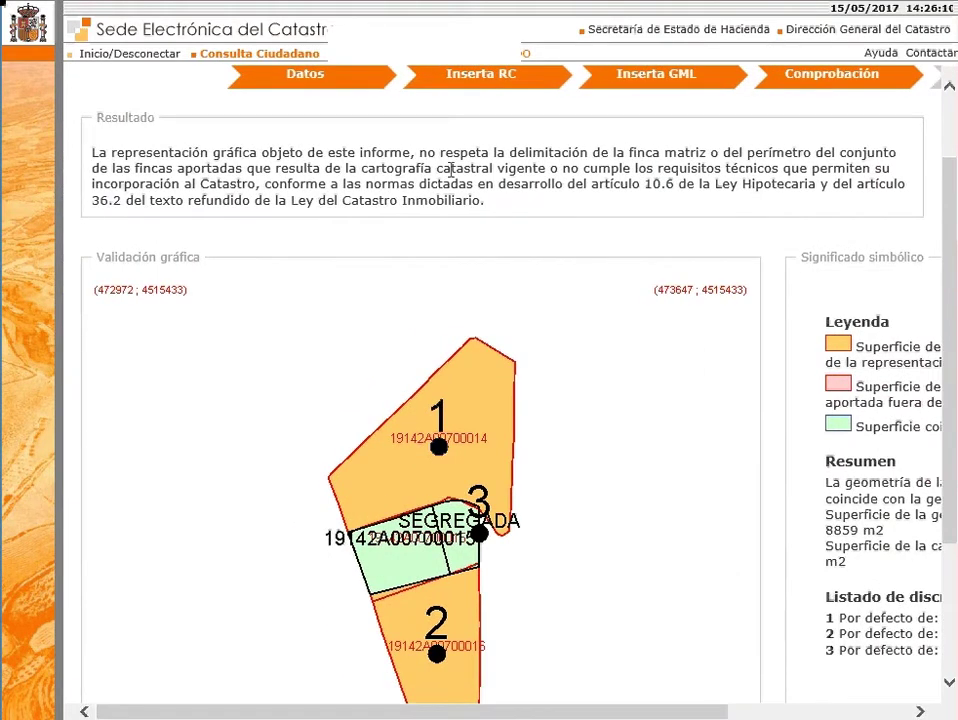
pyautogui.scroll(-3, 451, 170)
# - Go back and upload the remaining Deslinde_1, Deslinde_2 and Deslinde_3 GML files
pyautogui.click(640, 645)
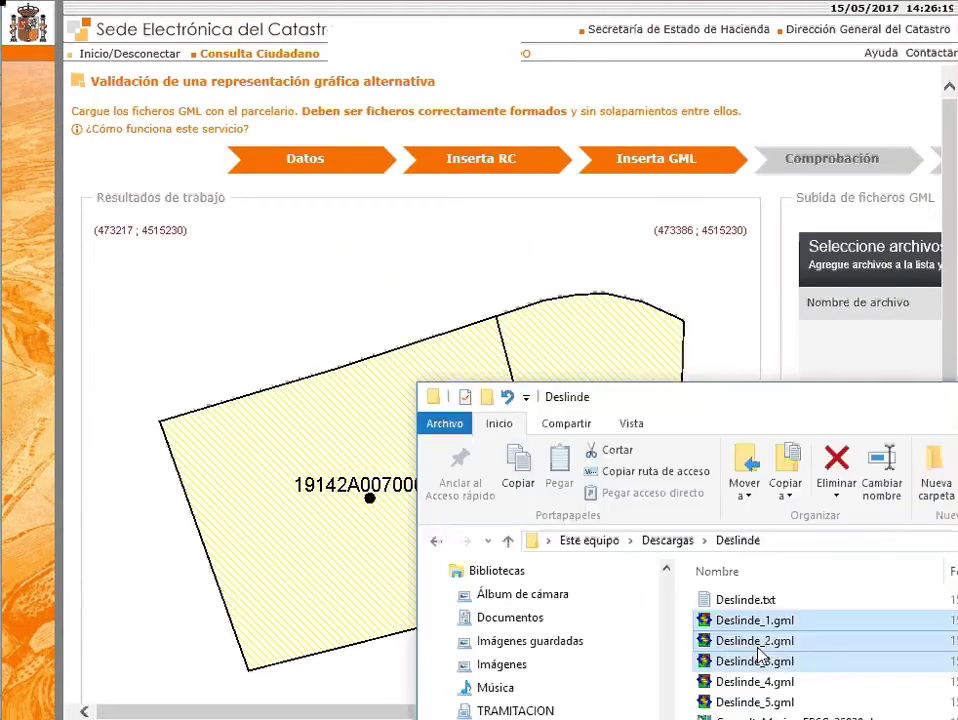
pyautogui.moveTo(760, 655); pyautogui.dragTo(862, 373)
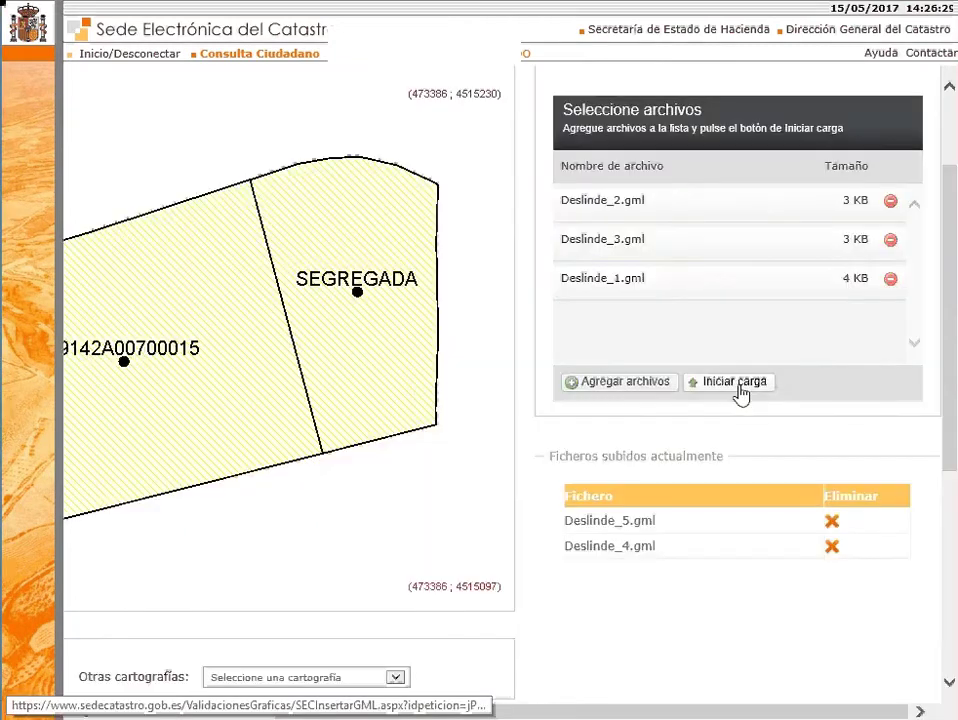
pyautogui.click(740, 391)
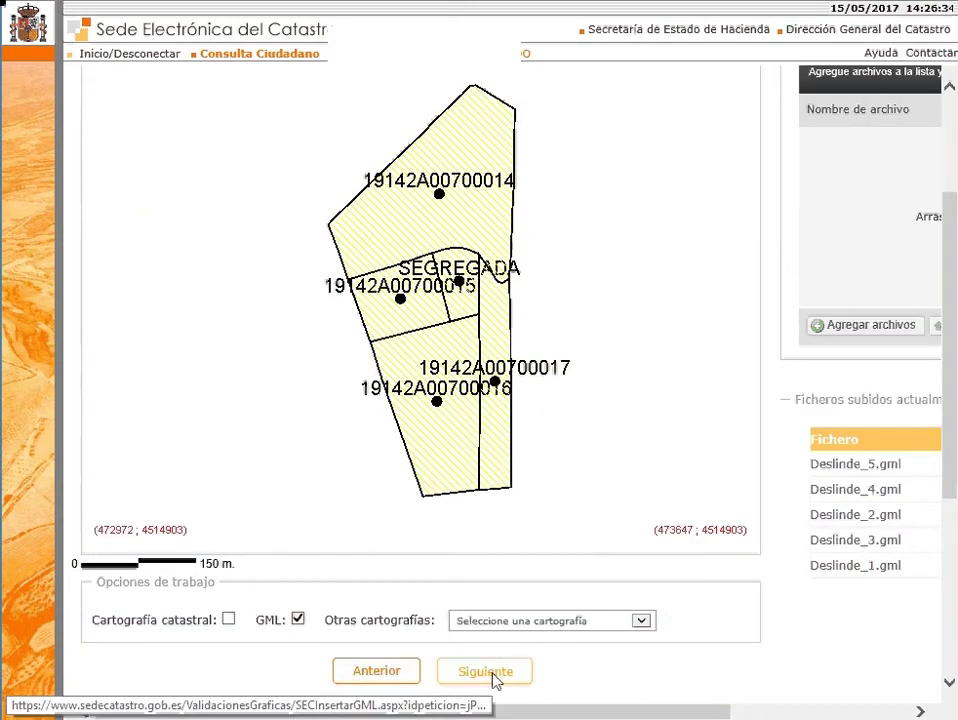
# - Validate all five parcels against the cadastral map (54273 m2) and continue to the report step
pyautogui.click(488, 672)
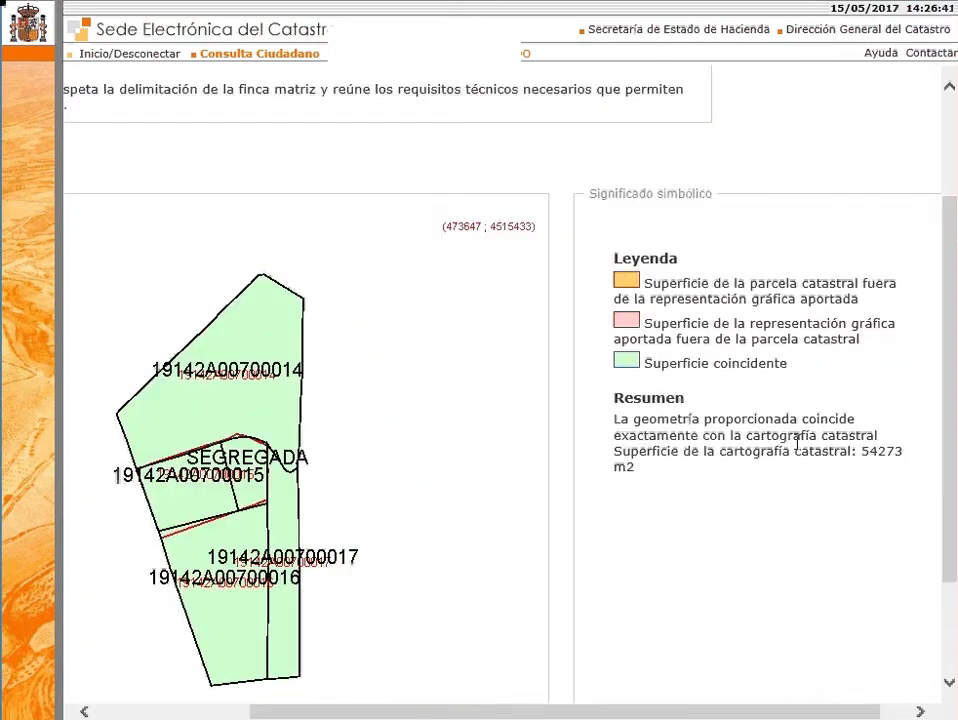
pyautogui.moveTo(716, 702); pyautogui.dragTo(549, 698)
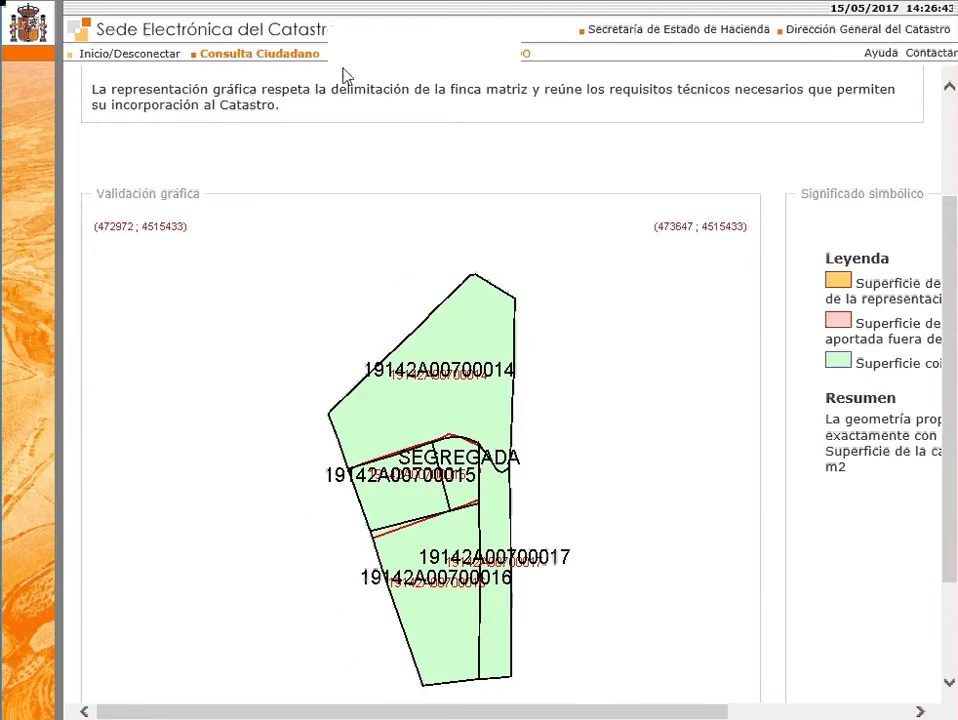
pyautogui.scroll(-5, 731, 658)
pyautogui.click(731, 658)
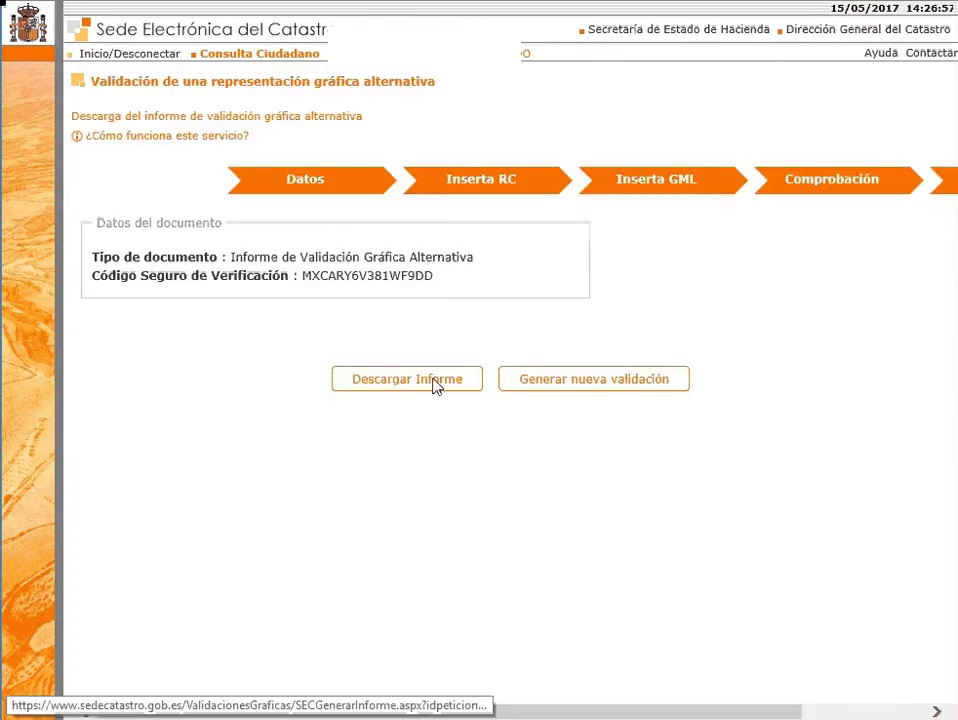
# - Download the validation report and read its POSITIVO result in Adobe Acrobat Reader
pyautogui.click(430, 388)
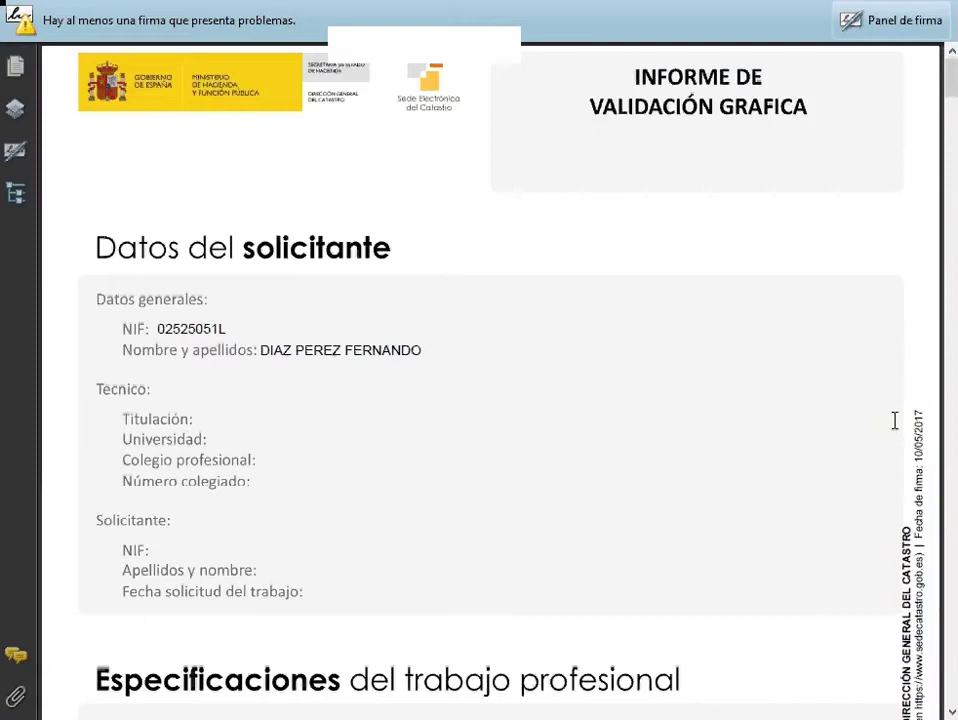
pyautogui.scroll(-3, 885, 428)
pyautogui.scroll(-5, 880, 435)
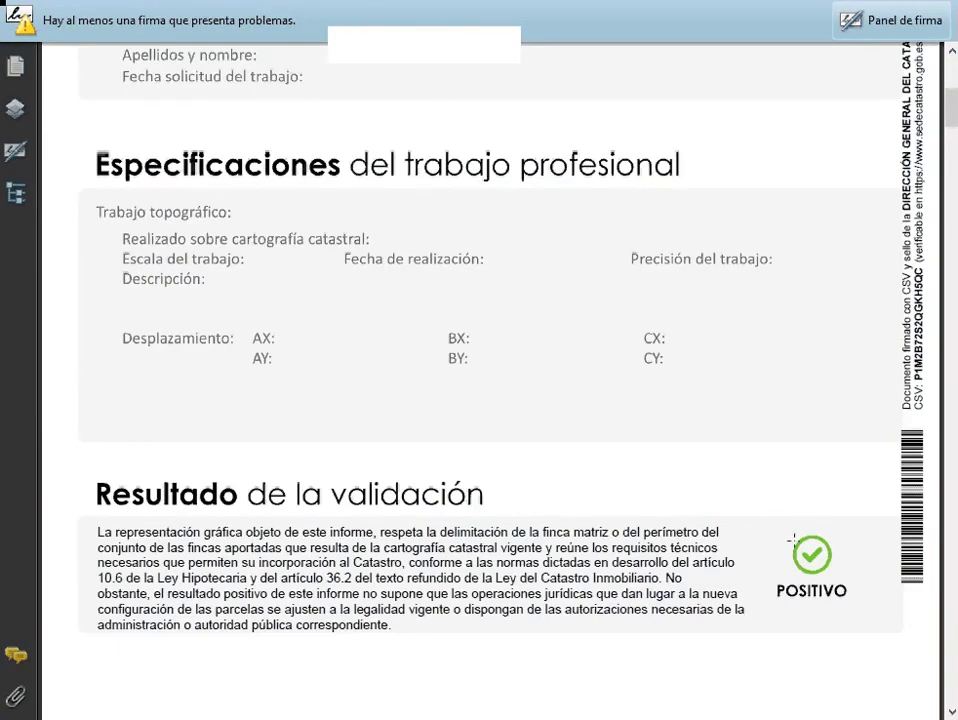
pyautogui.scroll(-3, 670, 540)
pyautogui.scroll(-5, 669, 526)
pyautogui.scroll(-2, 669, 526)
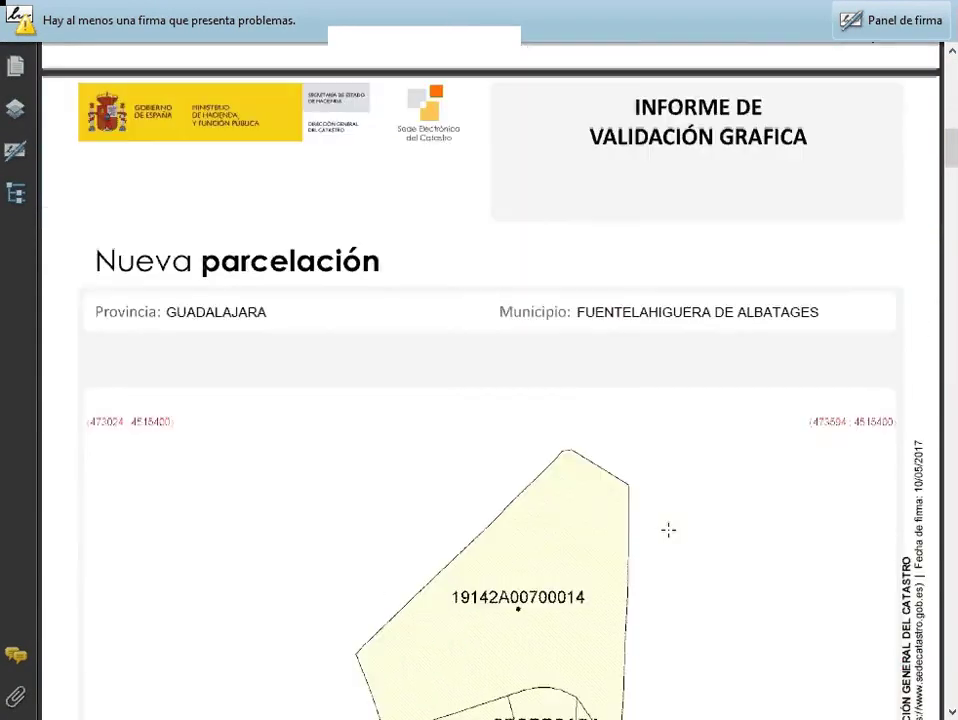
pyautogui.scroll(-2, 667, 530)
# - Scroll through the rest of the report and open its attached xmlPeticion.xml file
pyautogui.keyDown('ctrl'); pyautogui.scroll(-2, 667, 530); pyautogui.keyUp('ctrl')
pyautogui.scroll(-5, 345, 190)
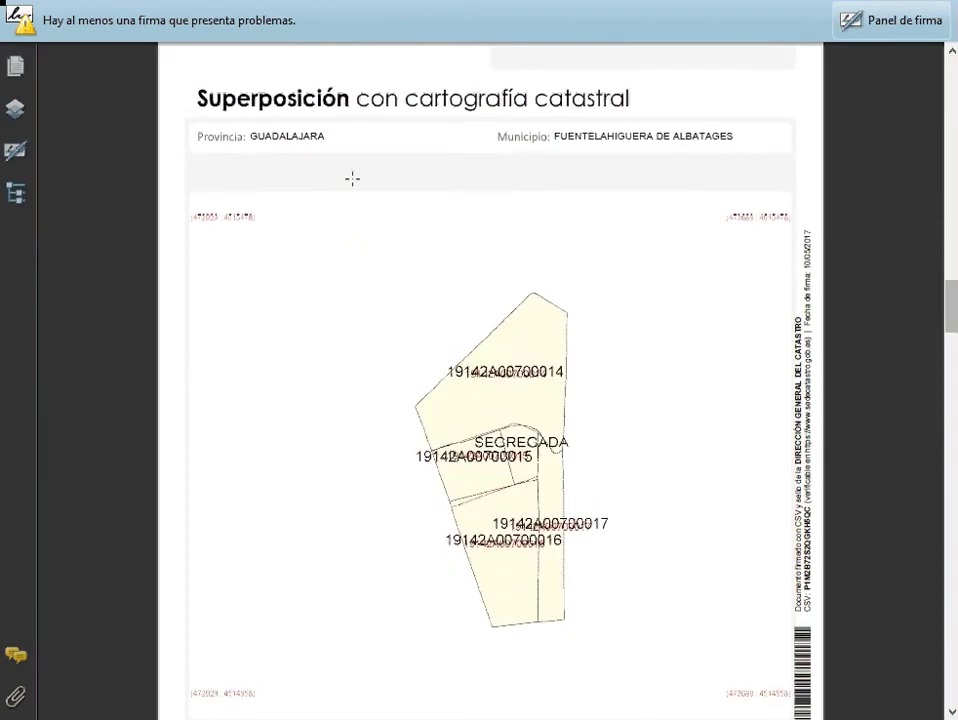
pyautogui.scroll(-5, 353, 178)
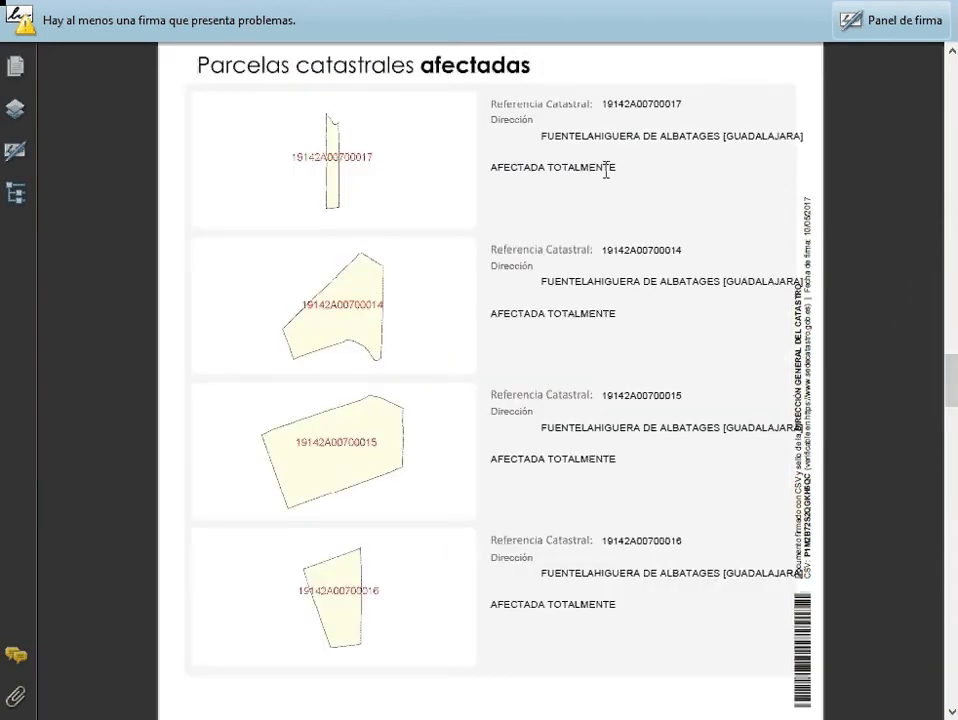
pyautogui.scroll(-5, 527, 197)
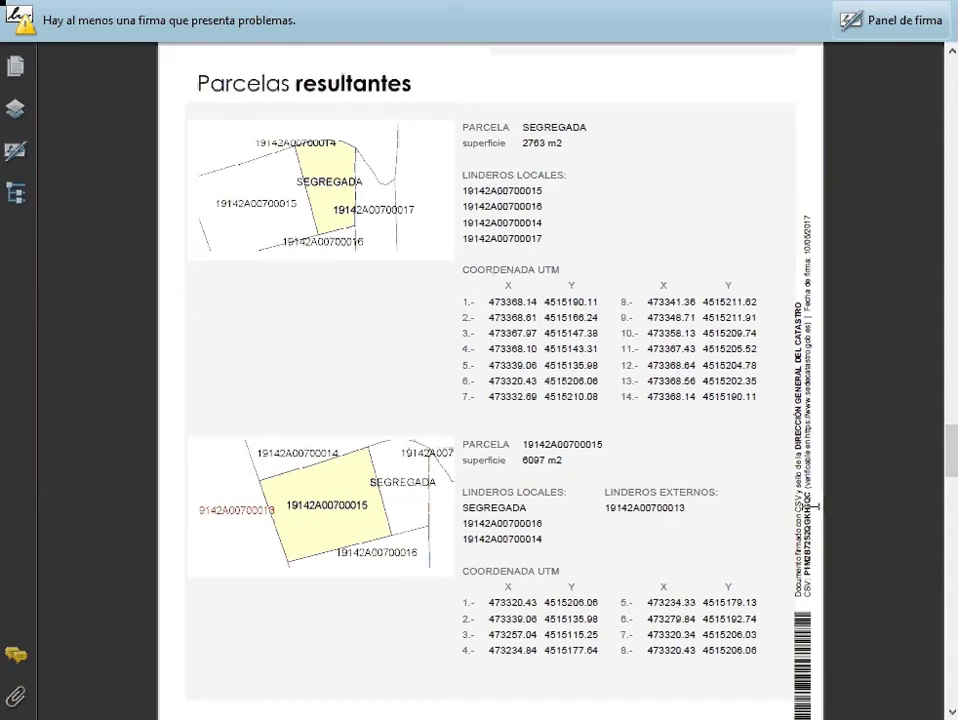
pyautogui.click(15, 697)
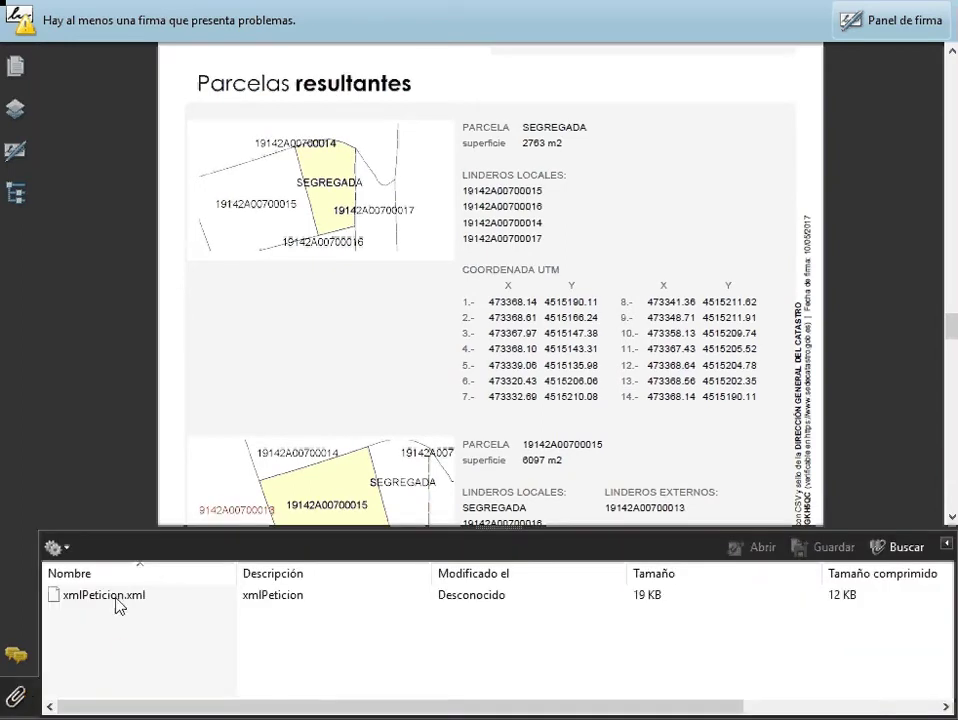
pyautogui.click(104, 599)
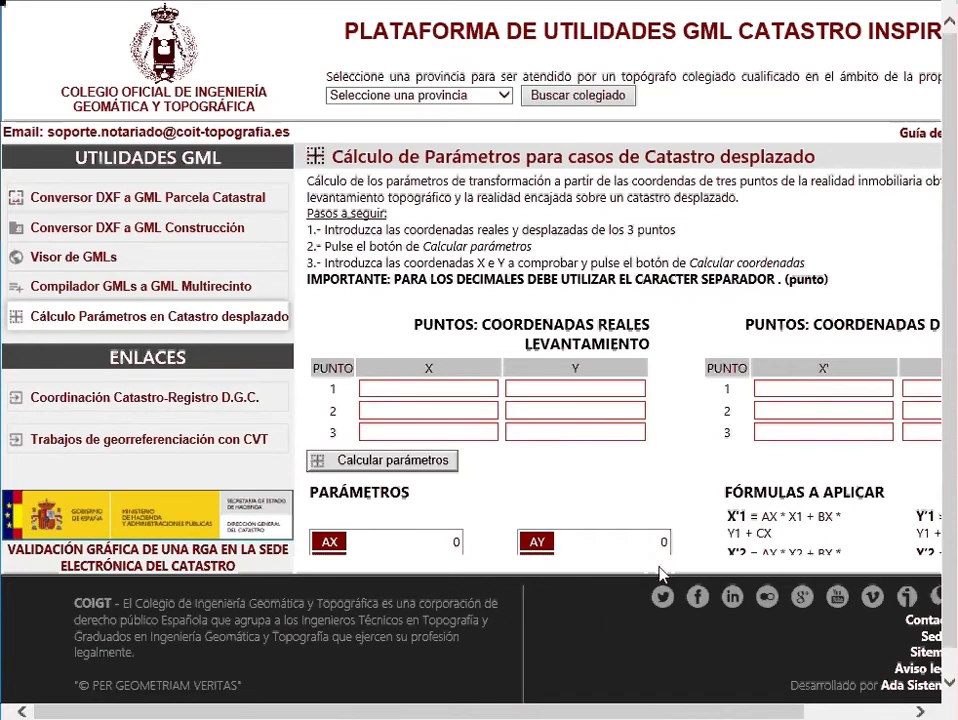
# - Scroll the COIGT GML utilities page down toward the Visor de GMLs tool
pyautogui.moveTo(727, 716); pyautogui.dragTo(850, 716)
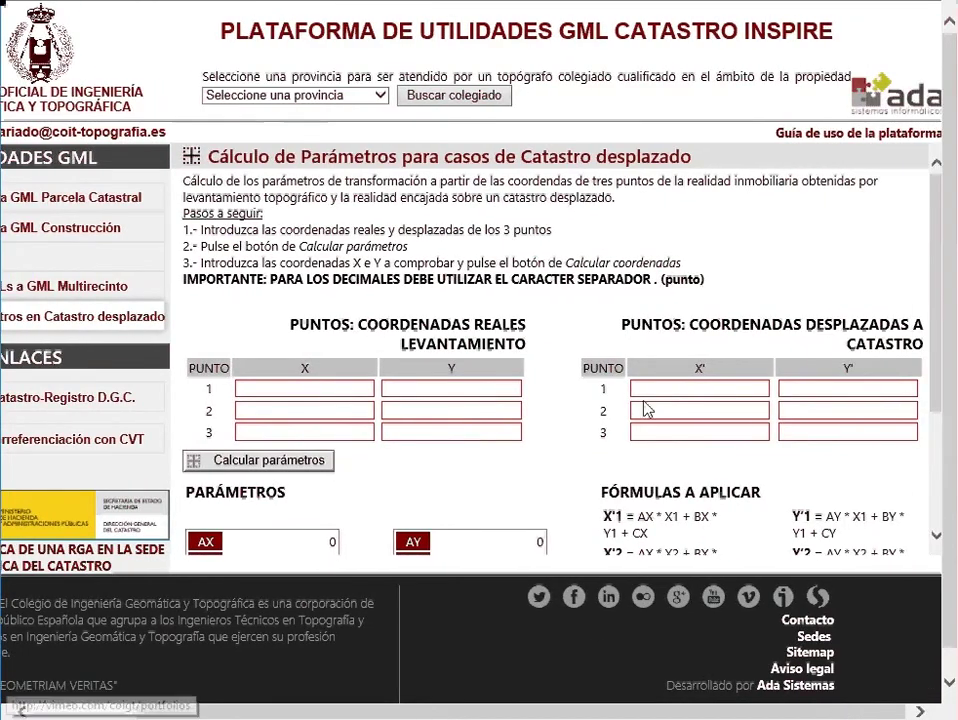
pyautogui.scroll(-1, 524, 443)
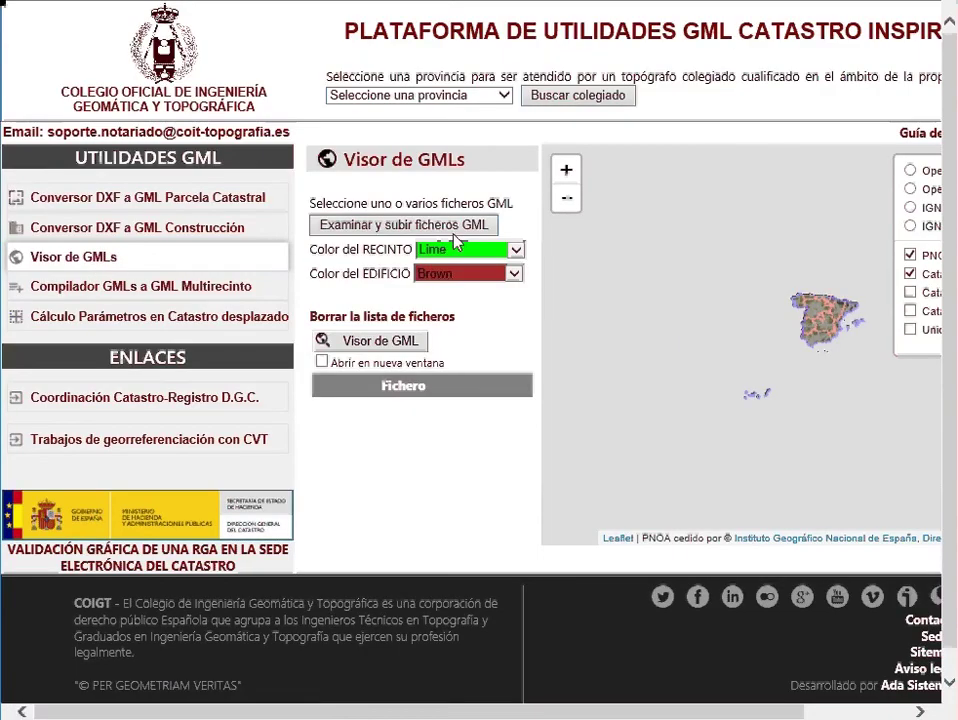
# - Load Edificio.gml and Deslinde_4.gml into the GML viewer and display them on the map
pyautogui.click(457, 236)
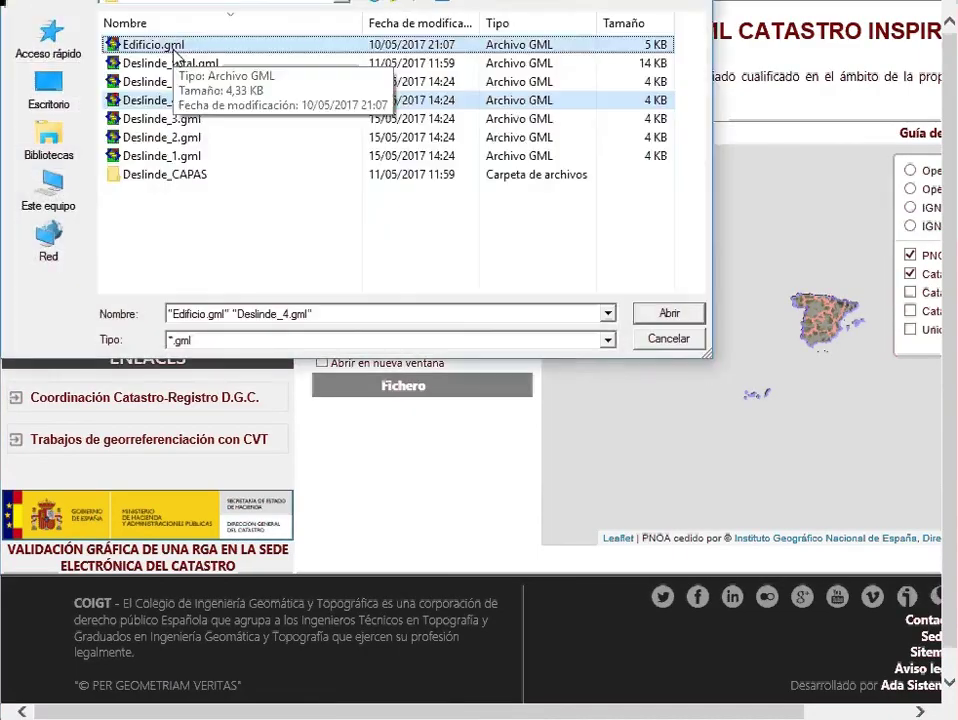
pyautogui.click(670, 315)
pyautogui.click(669, 314)
pyautogui.click(395, 344)
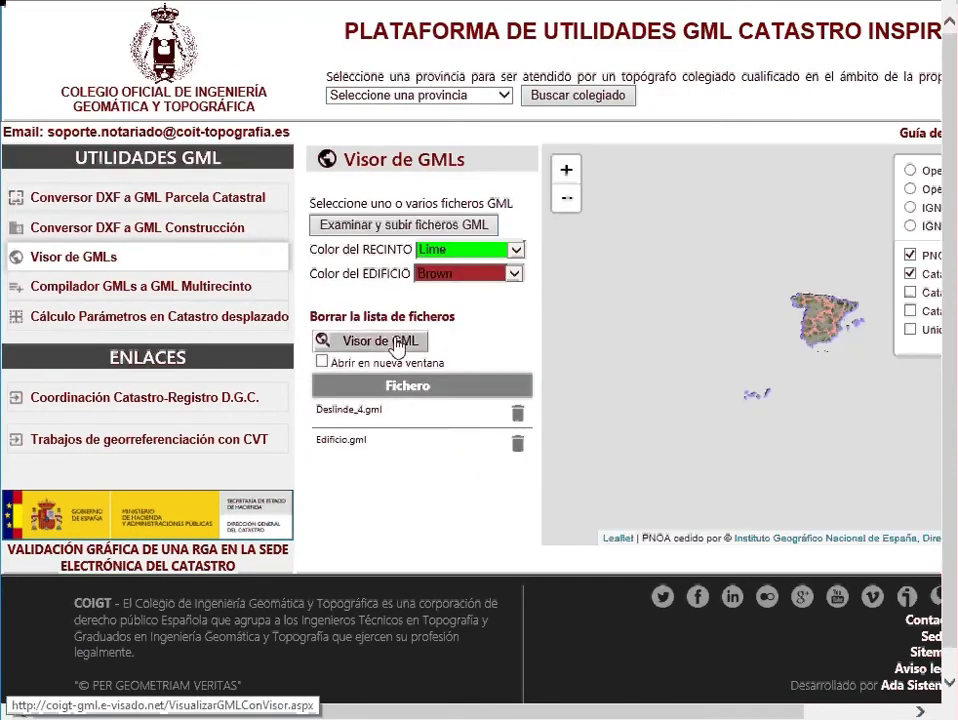